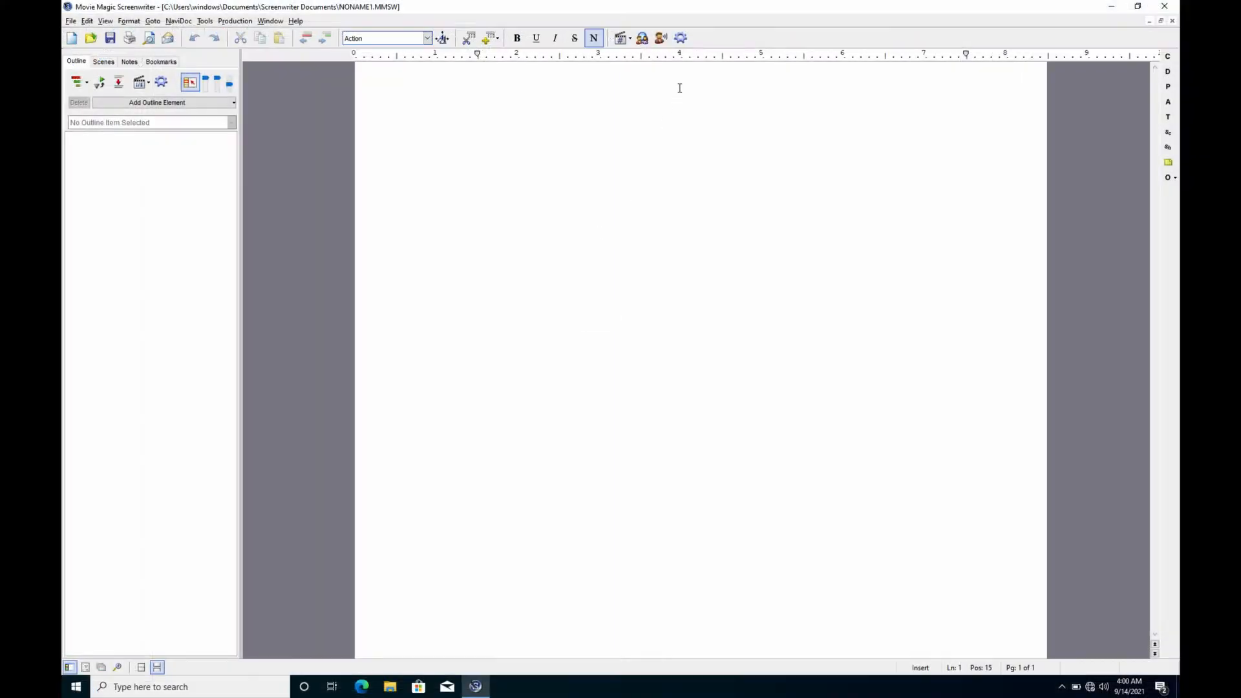
# Open the keyboard options and review the Alt/Ctrl/Fn key combinations and the override commands available for Alt+A.
pyautogui.click(681, 43)
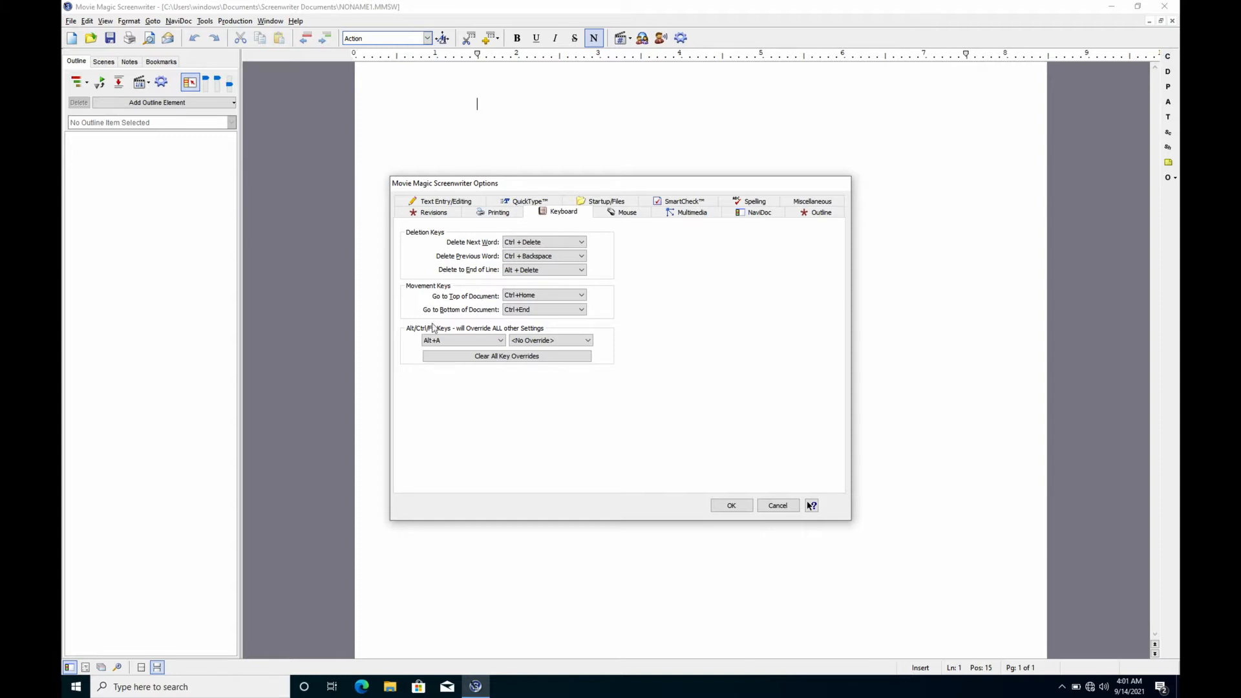
pyautogui.click(485, 341)
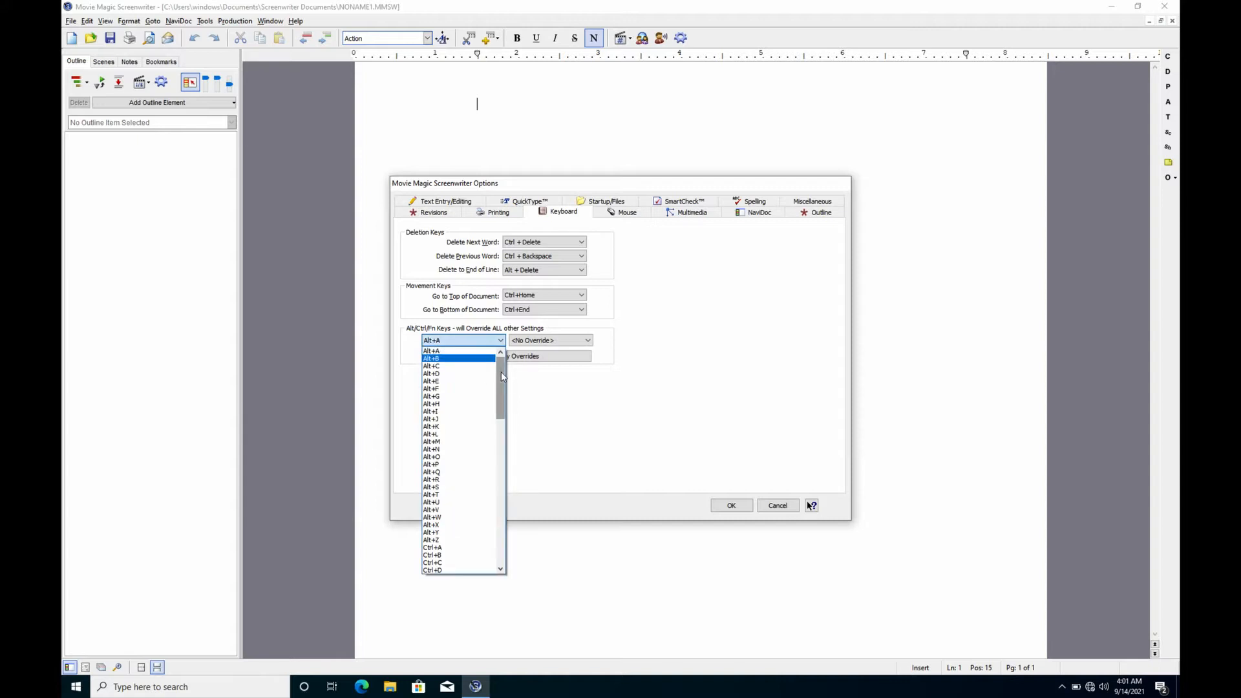
pyautogui.moveTo(501, 371); pyautogui.dragTo(501, 333)
pyautogui.click(587, 341)
pyautogui.click(588, 342)
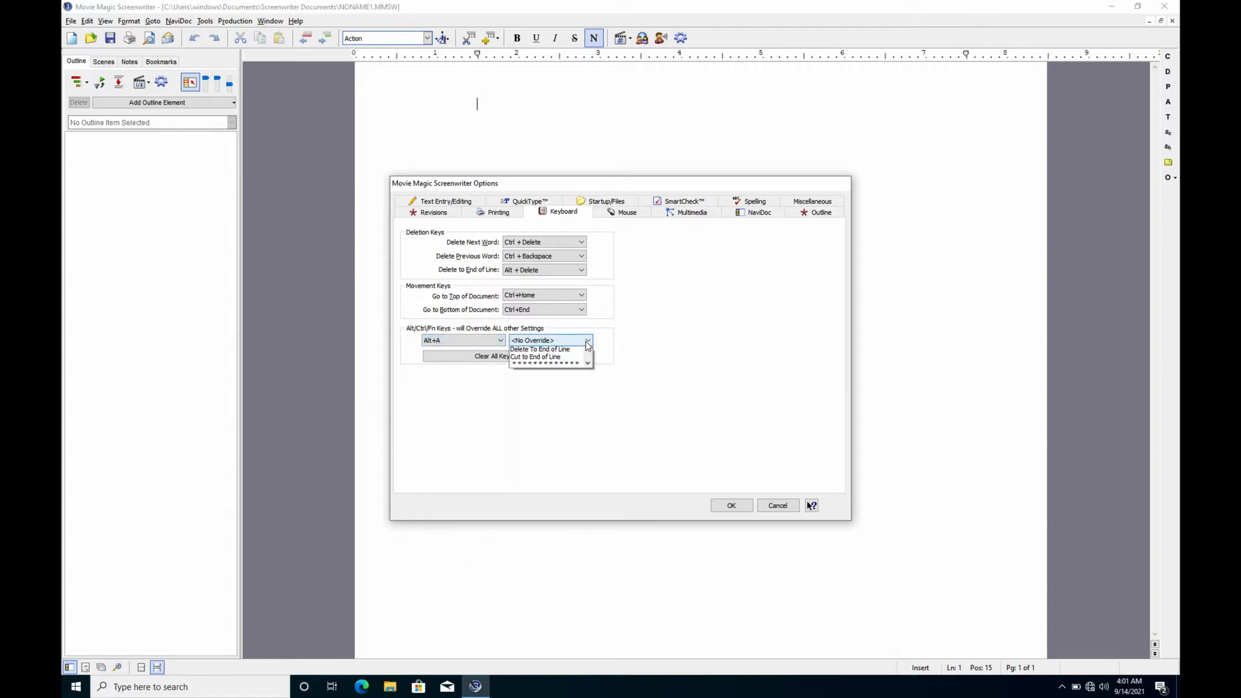
pyautogui.moveTo(587, 374)
pyautogui.mouseDown()
pyautogui.moveTo(589, 525)
pyautogui.moveTo(588, 354)
pyautogui.mouseUp()
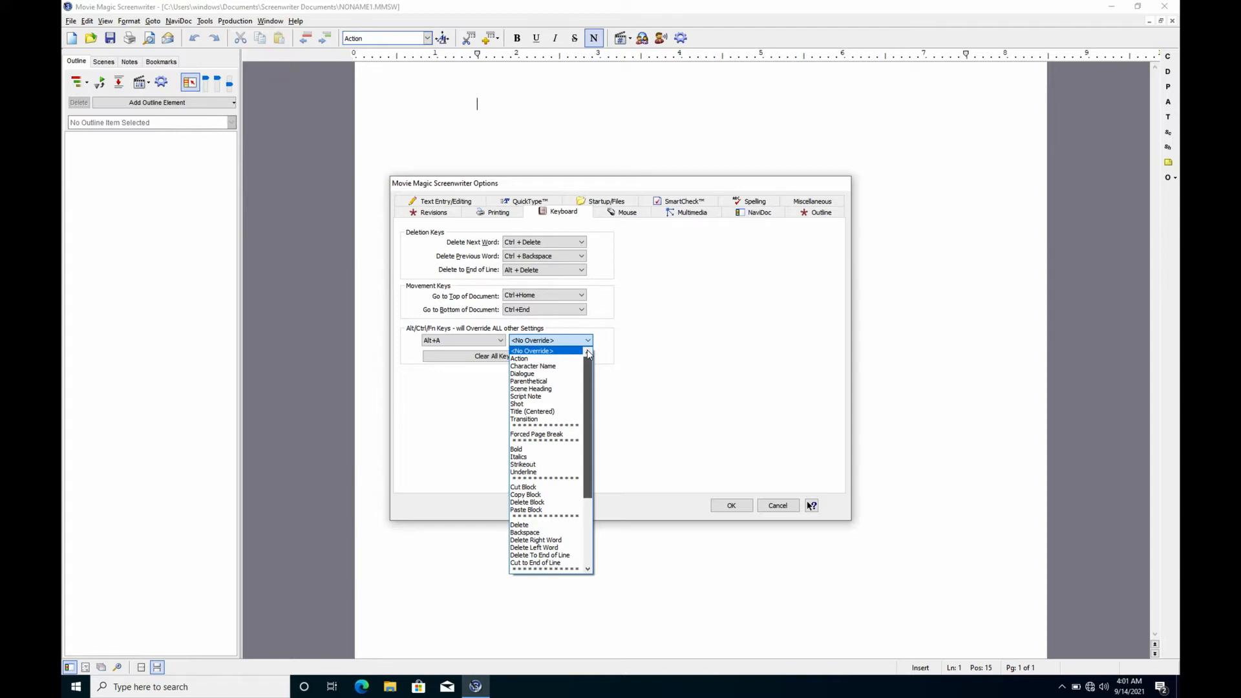
pyautogui.click(589, 343)
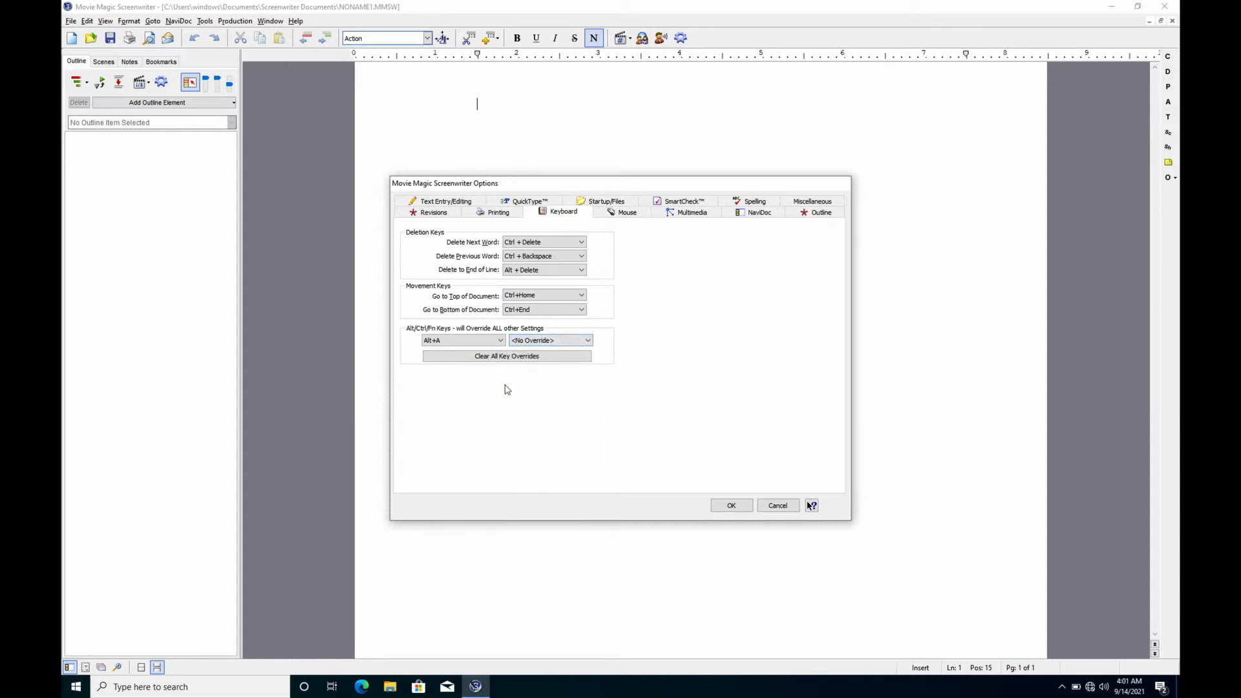
# Clear all Alt/Ctrl key overrides in the keyboard options.
pyautogui.click(512, 358)
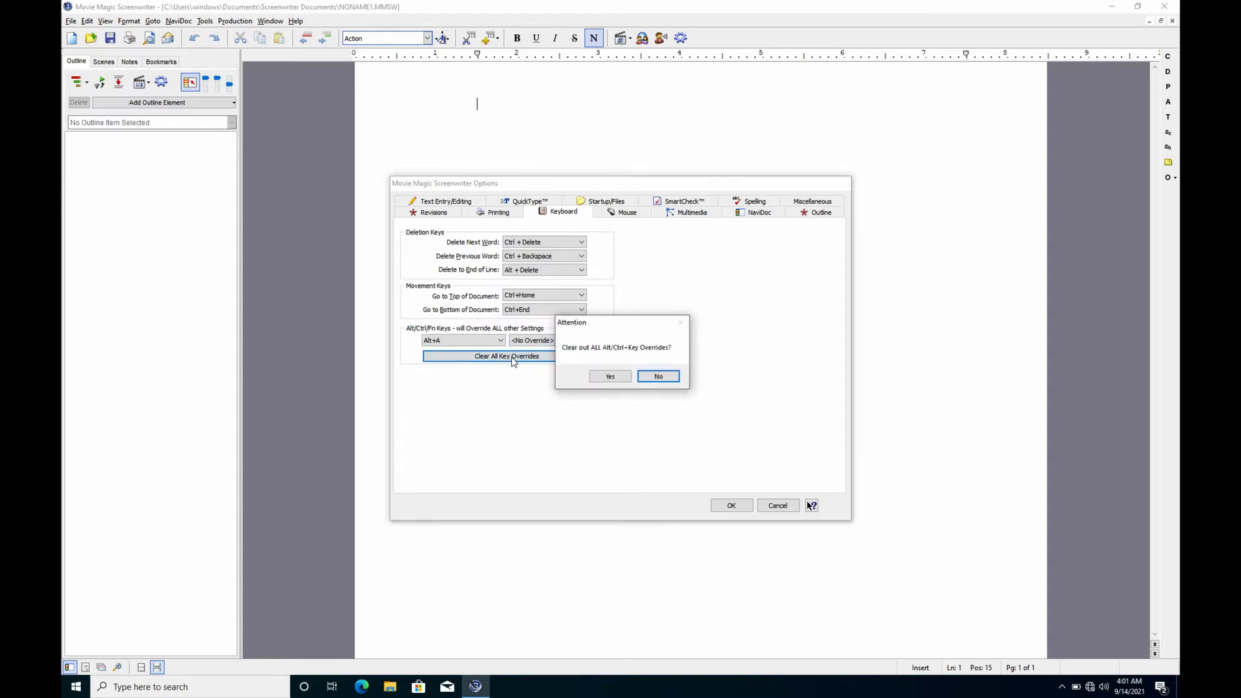
pyautogui.click(611, 377)
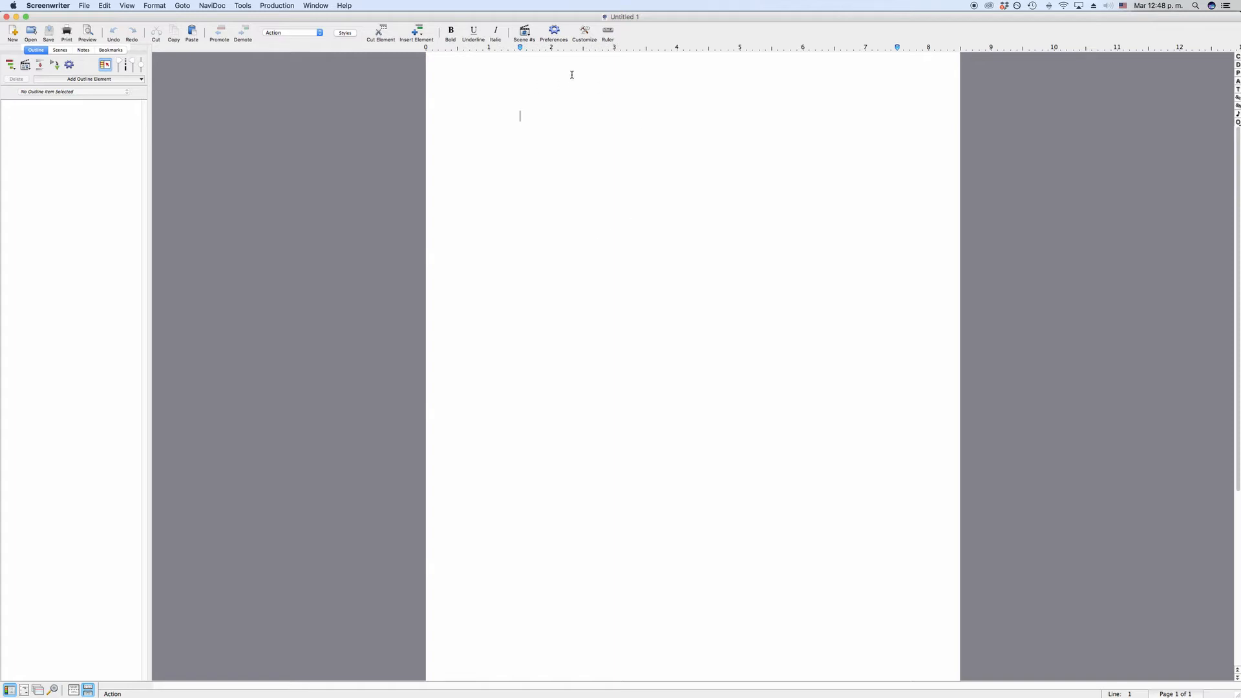
# Switch to the Mac version of Screenwriter and open its keyboard preferences.
pyautogui.click(555, 32)
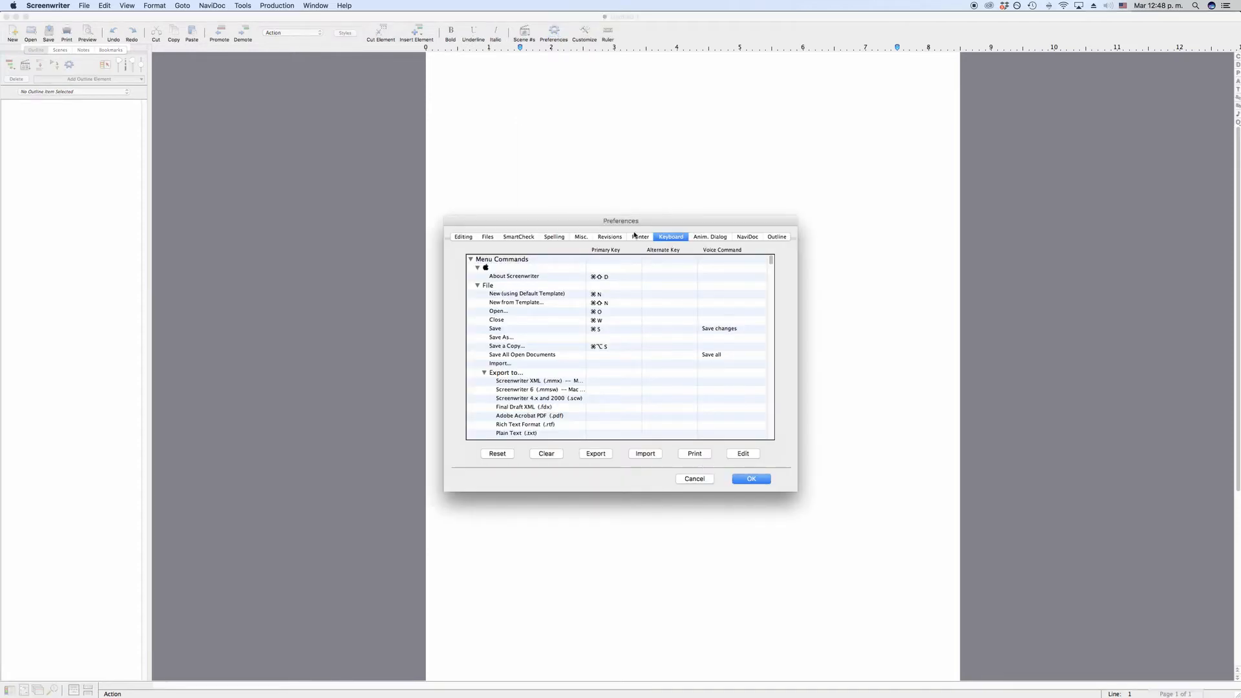
pyautogui.click(695, 478)
pyautogui.click(47, 5)
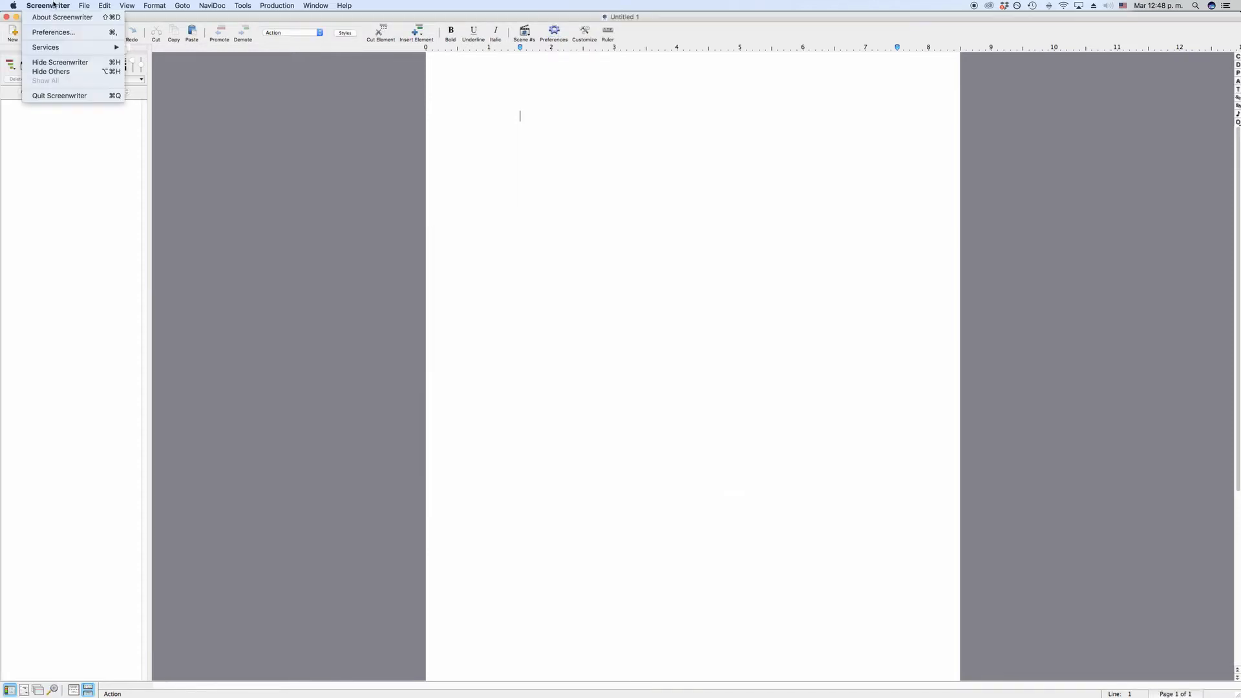
pyautogui.click(57, 32)
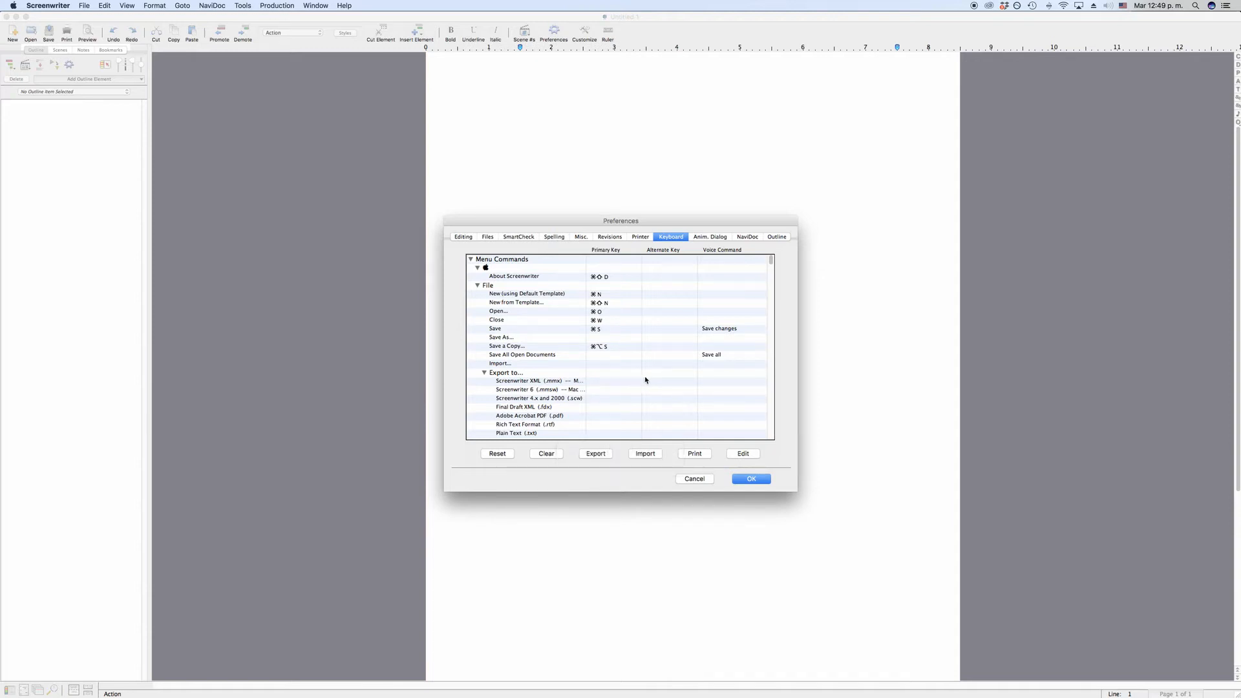
# Collapse the Menu Commands and Extra Commands groups in the shortcut list and reopen Menu Commands.
pyautogui.click(470, 259)
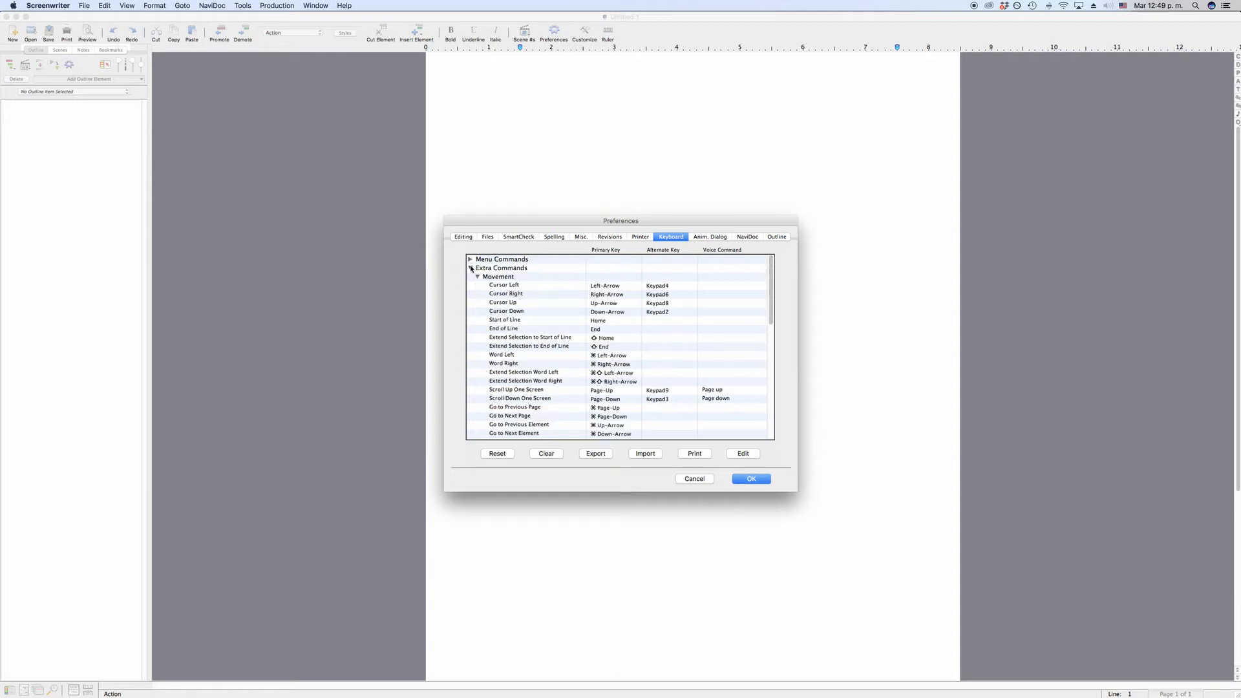
pyautogui.click(470, 267)
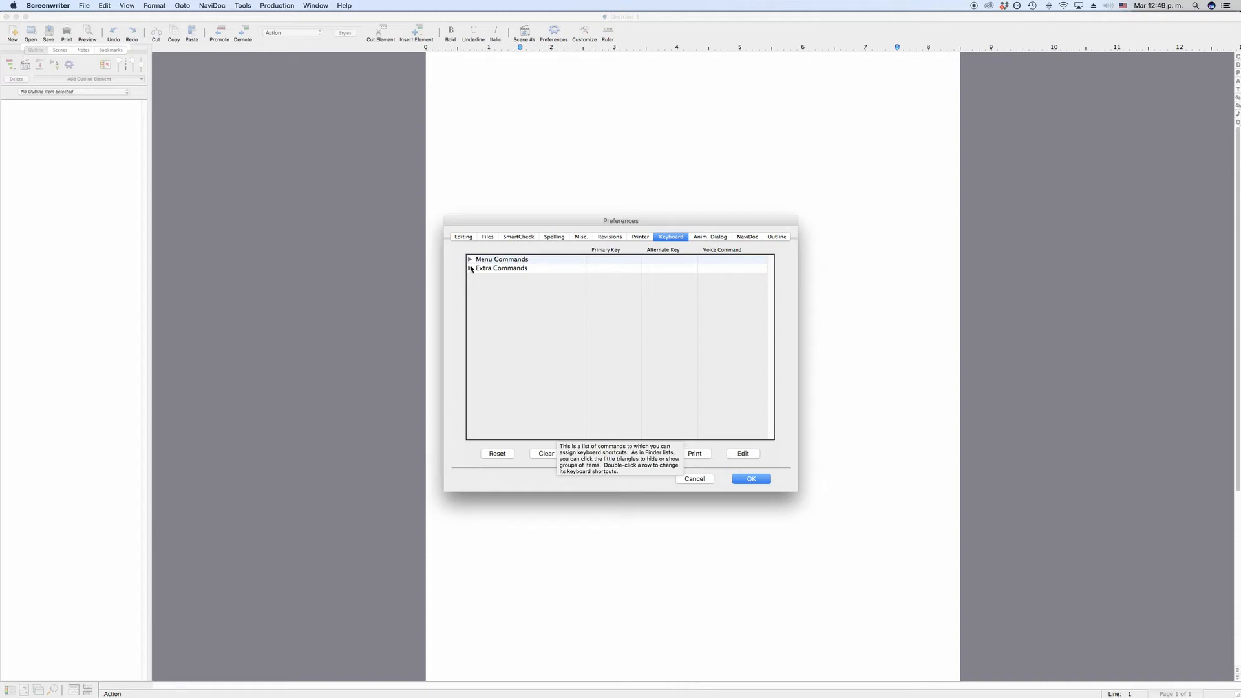
pyautogui.click(470, 259)
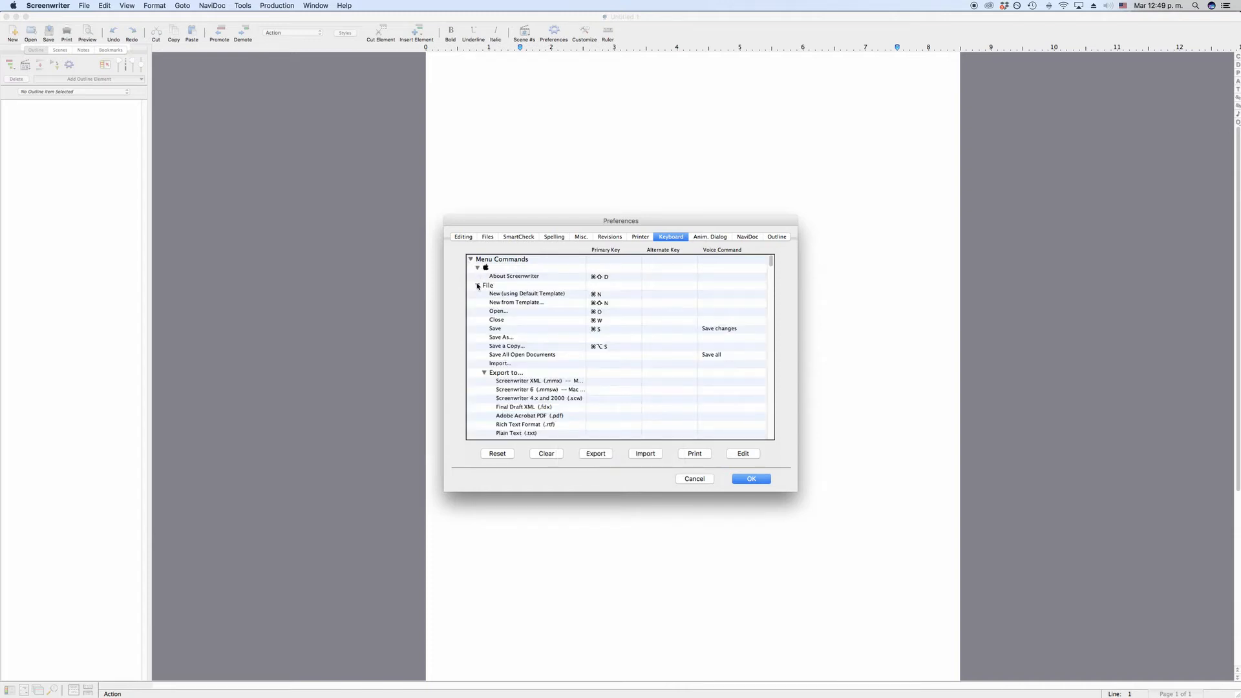
# Collapse the File, Edit, View, Format, Goto, NaviDoc and Tools groups under Menu Commands.
pyautogui.click(478, 286)
pyautogui.click(478, 295)
pyautogui.click(478, 303)
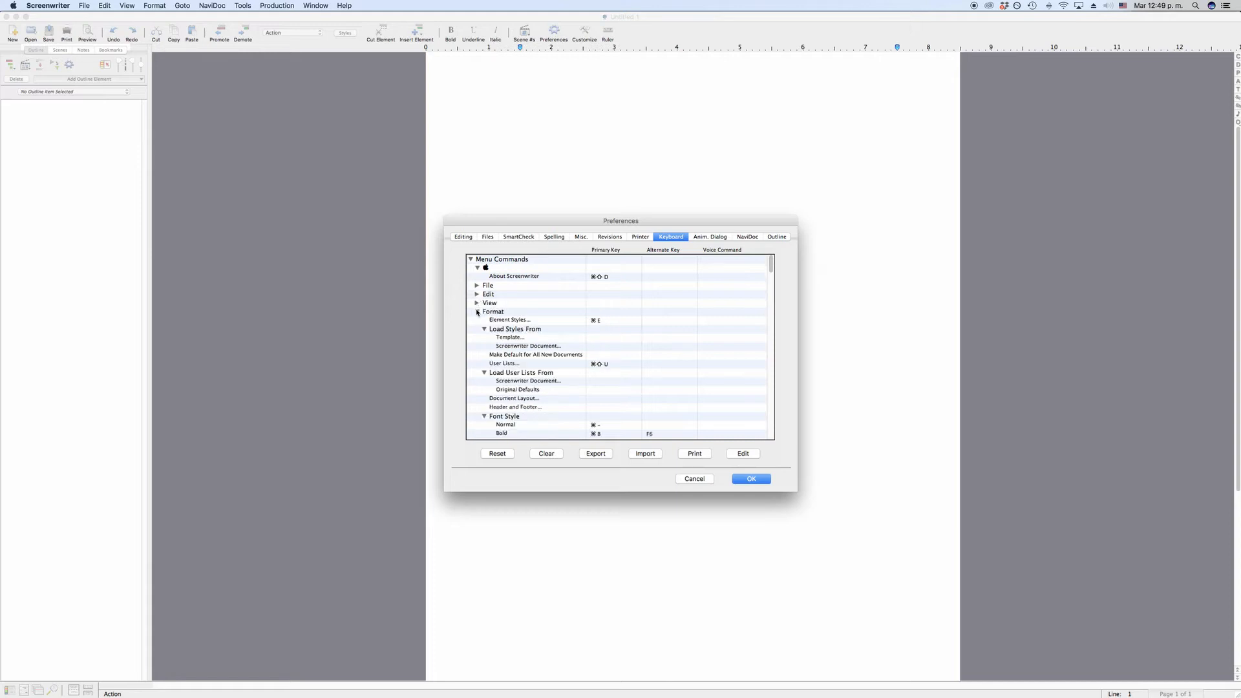
pyautogui.click(478, 312)
pyautogui.click(478, 321)
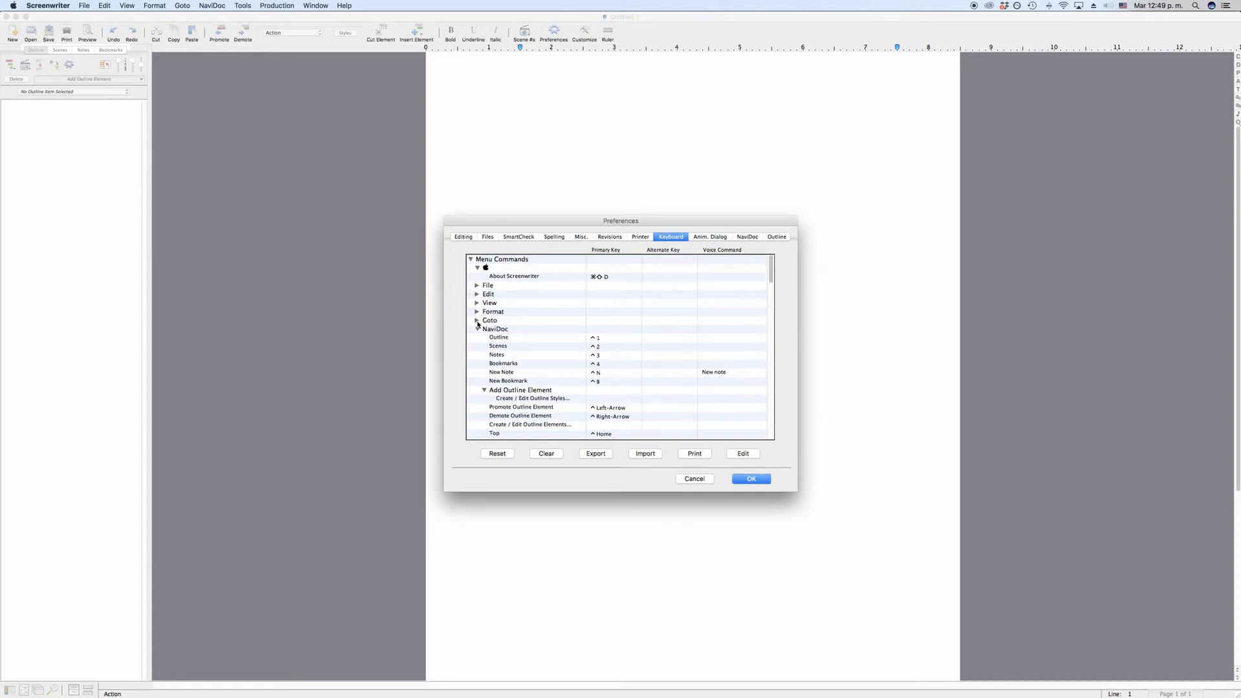
pyautogui.click(478, 330)
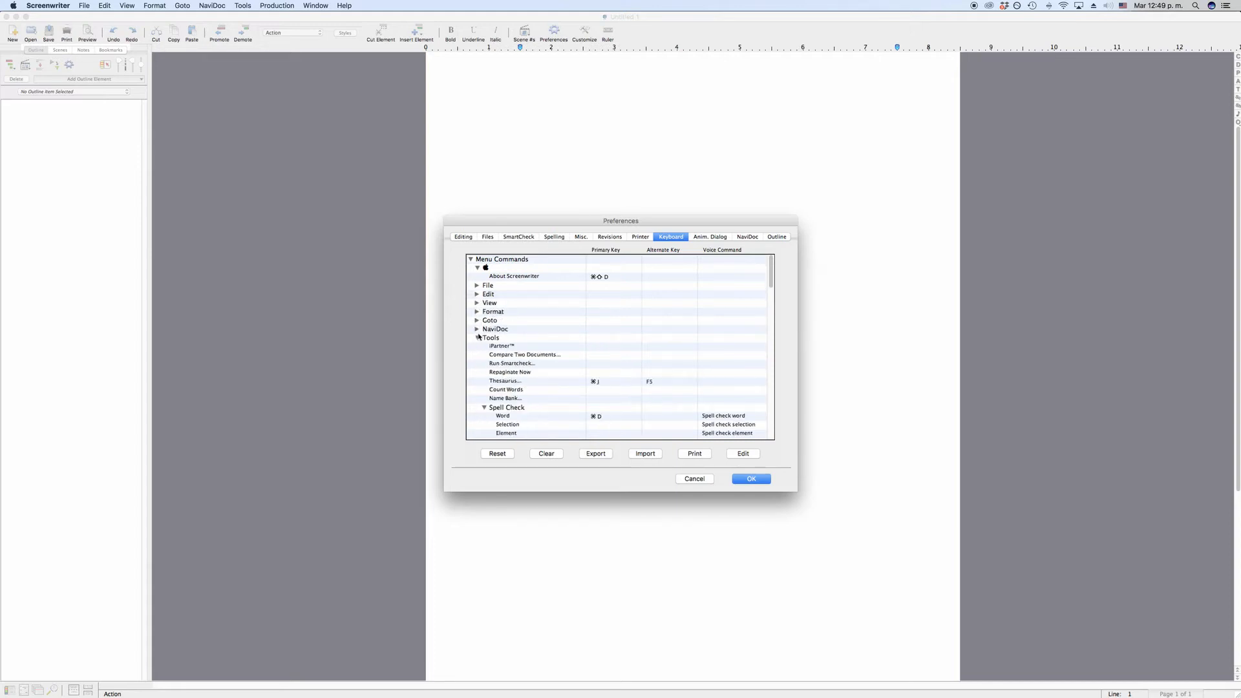
pyautogui.click(478, 338)
# Look through the Production shortcuts and collapse the Production, Window, Help and Apple groups.
pyautogui.scroll(-5, 524, 353)
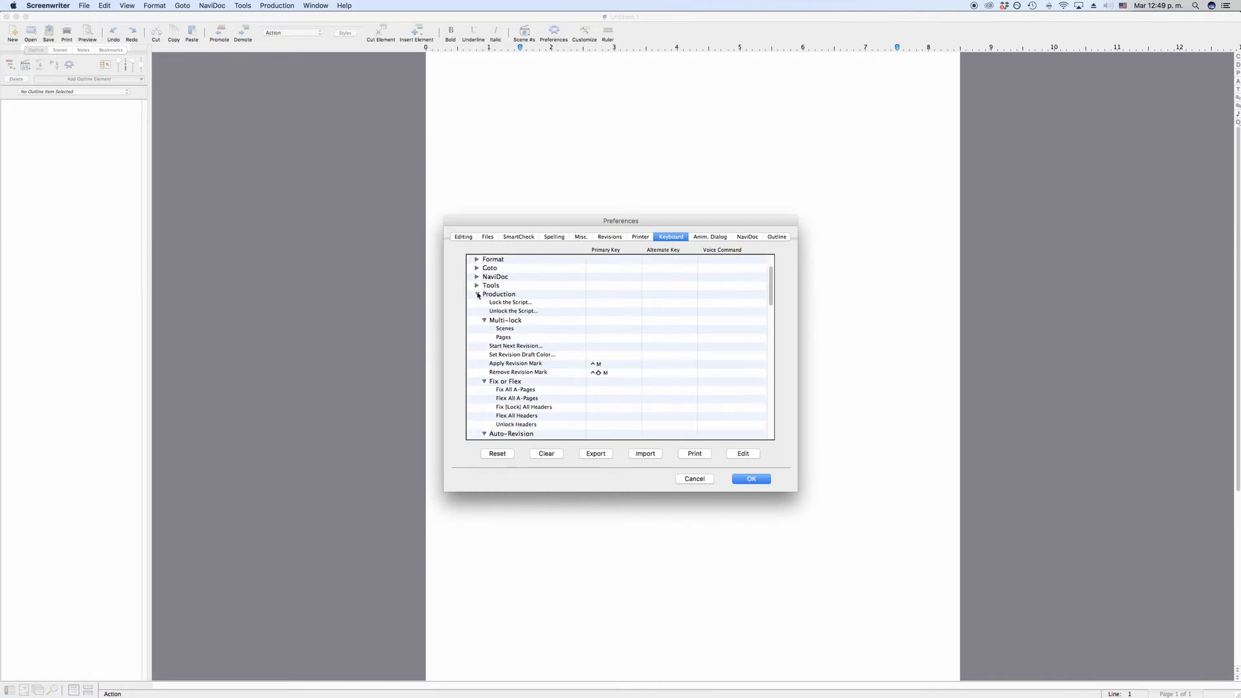
pyautogui.scroll(-8, 480, 298)
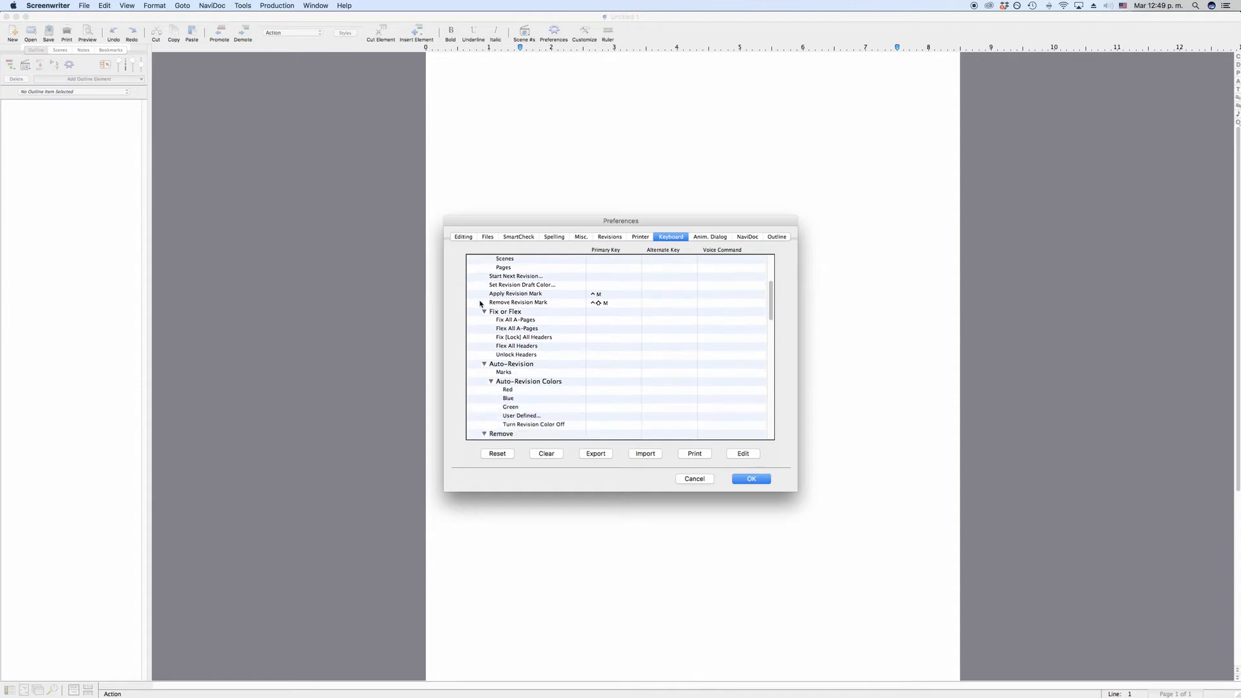
pyautogui.click(481, 303)
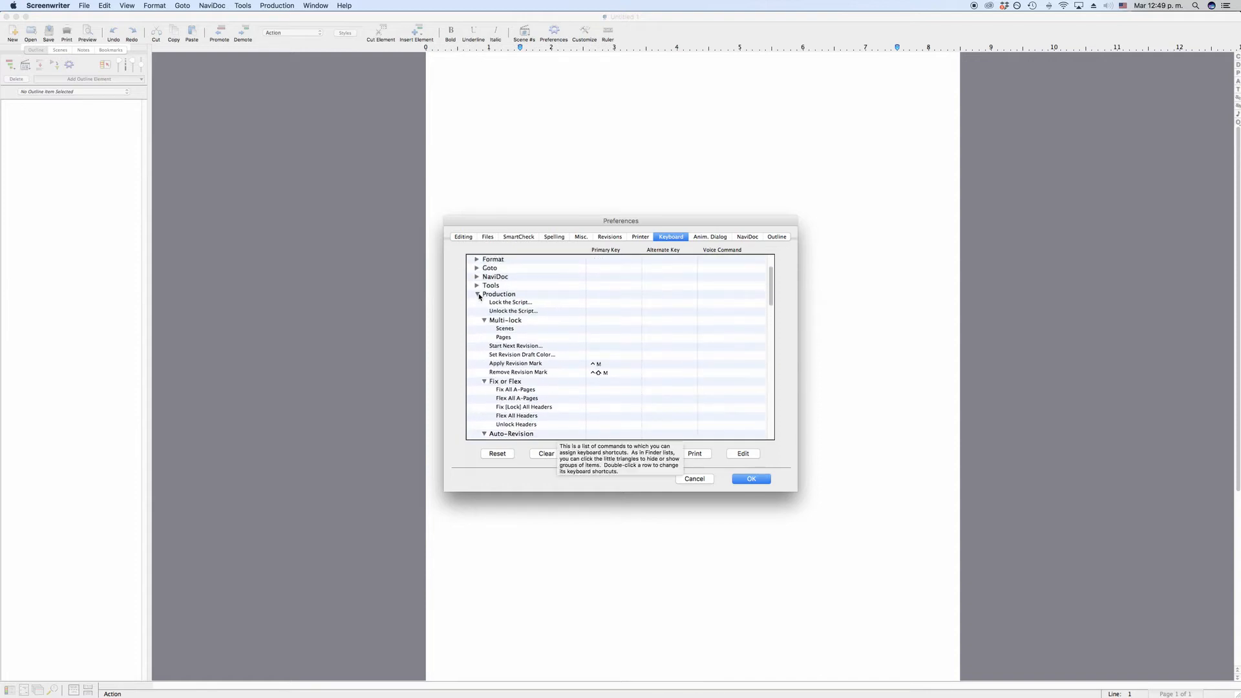
pyautogui.click(480, 303)
pyautogui.click(478, 303)
pyautogui.click(477, 312)
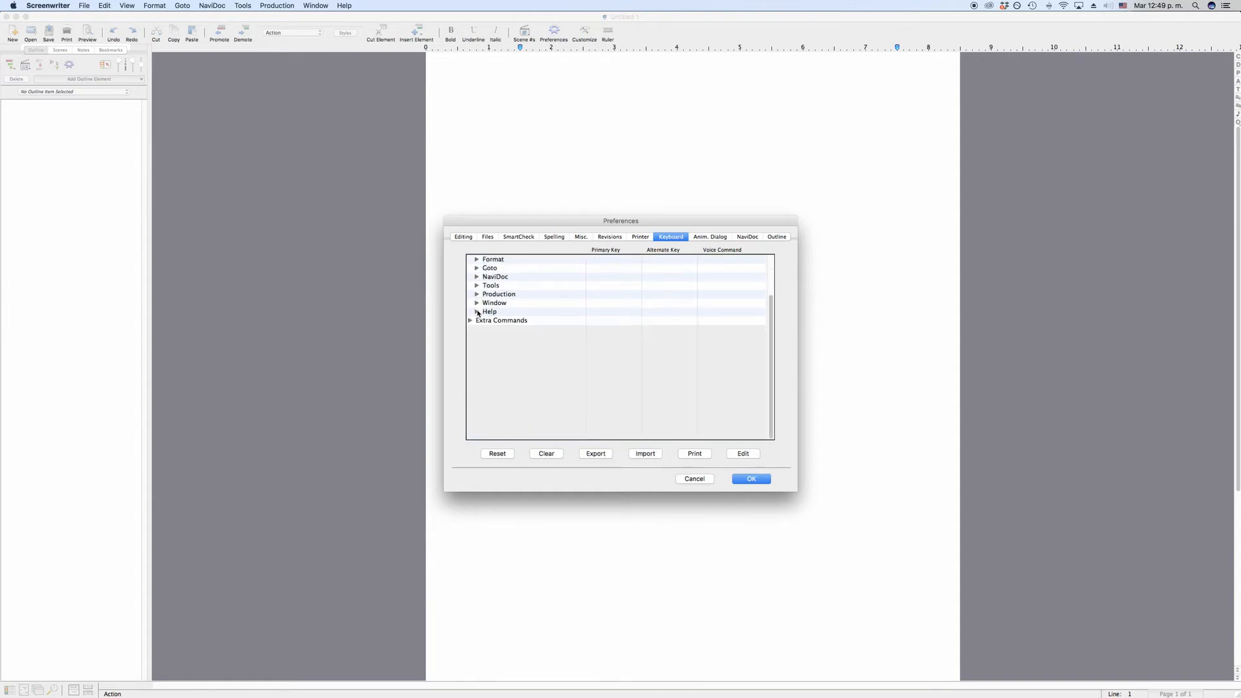
pyautogui.scroll(3, 486, 304)
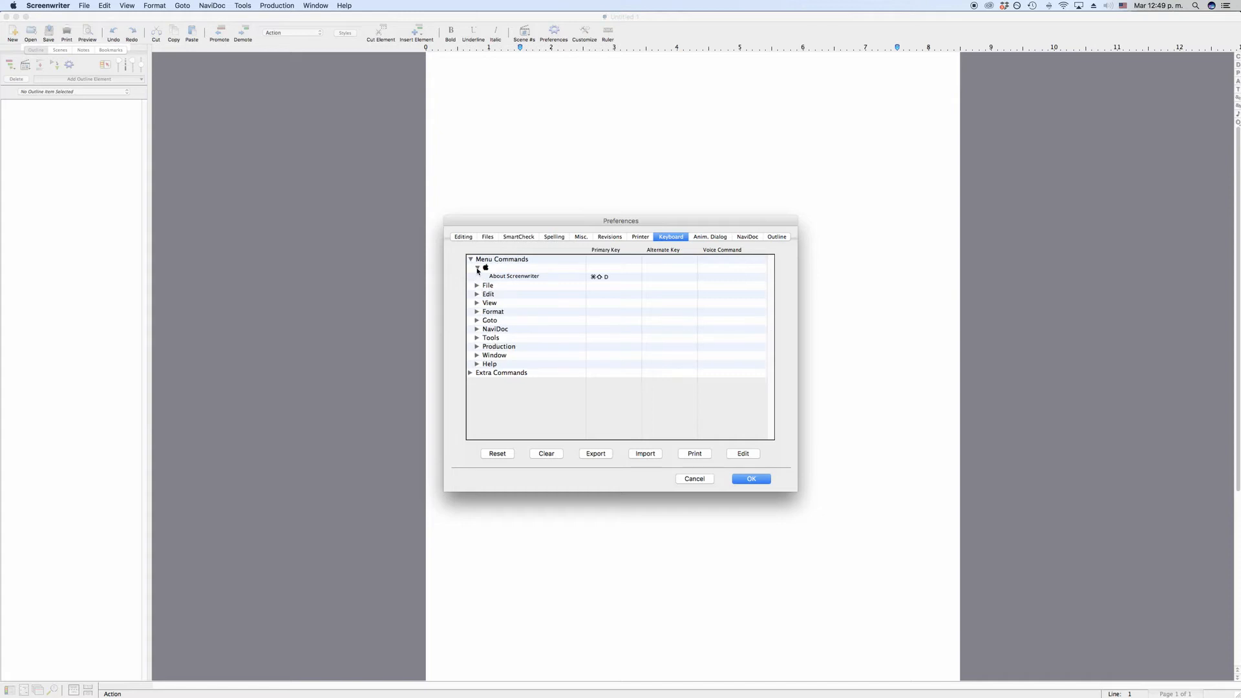
pyautogui.click(478, 268)
# Try to assign Command A as the alternate key for the Cut command in the Edit group.
pyautogui.click(477, 286)
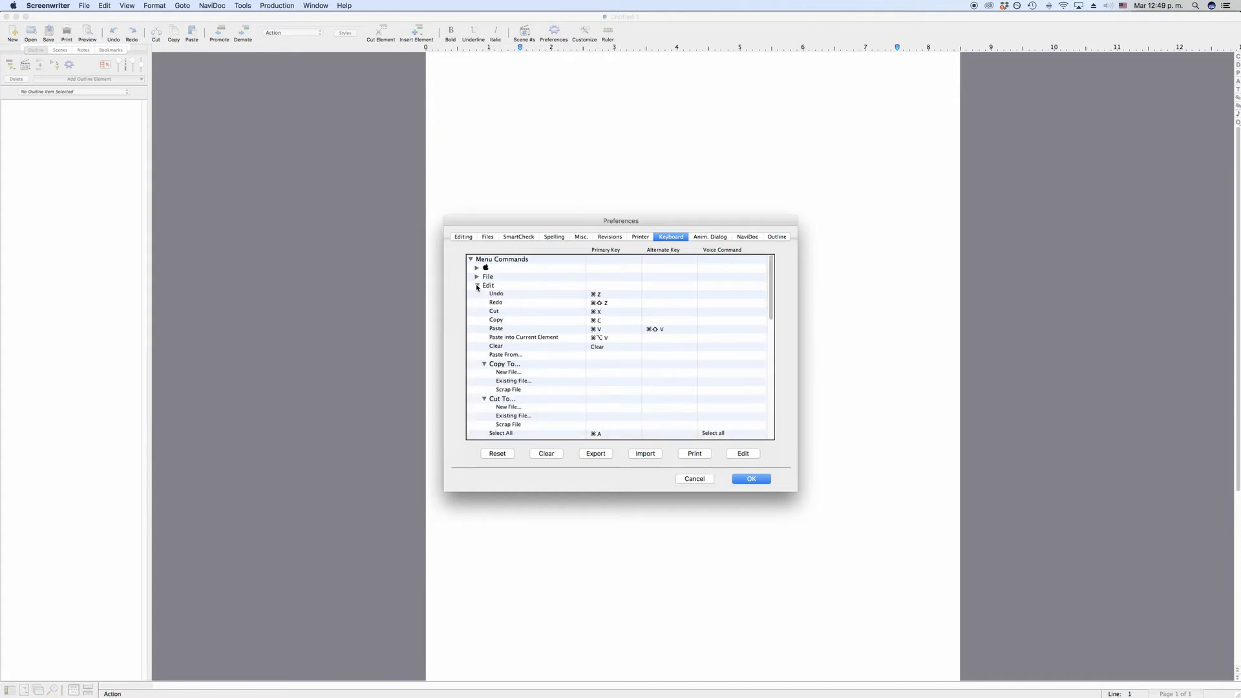
pyautogui.click(533, 302)
pyautogui.click(534, 313)
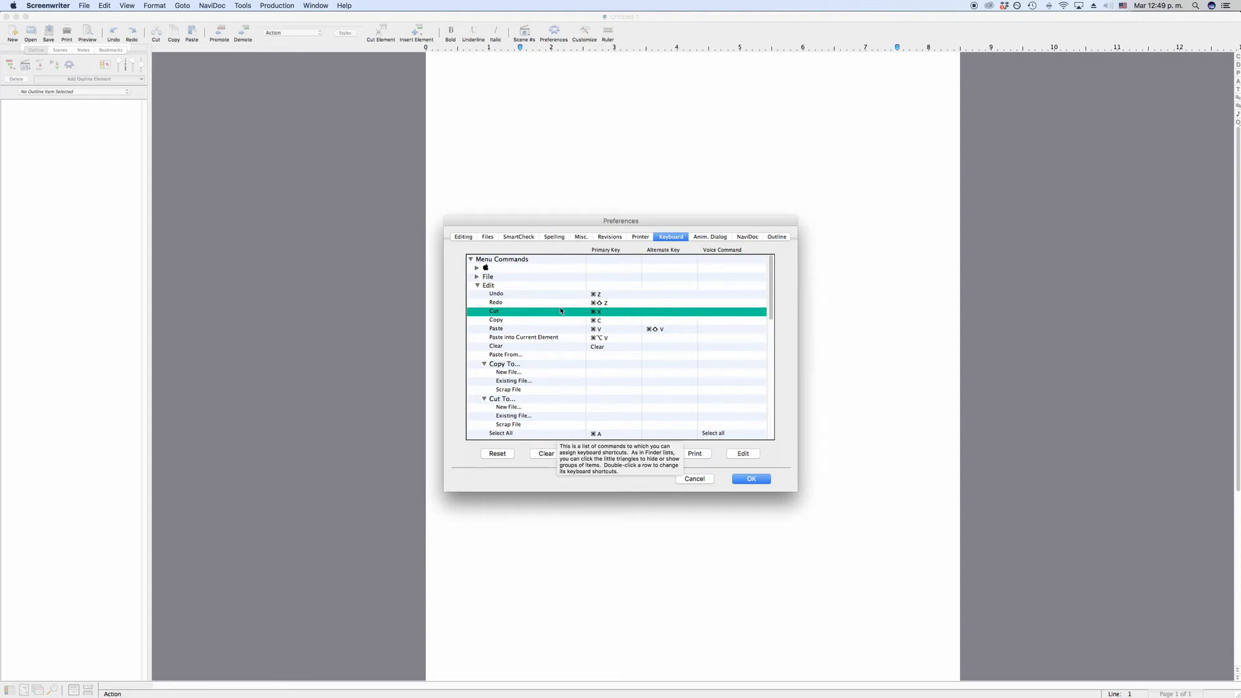
pyautogui.doubleClick(496, 313)
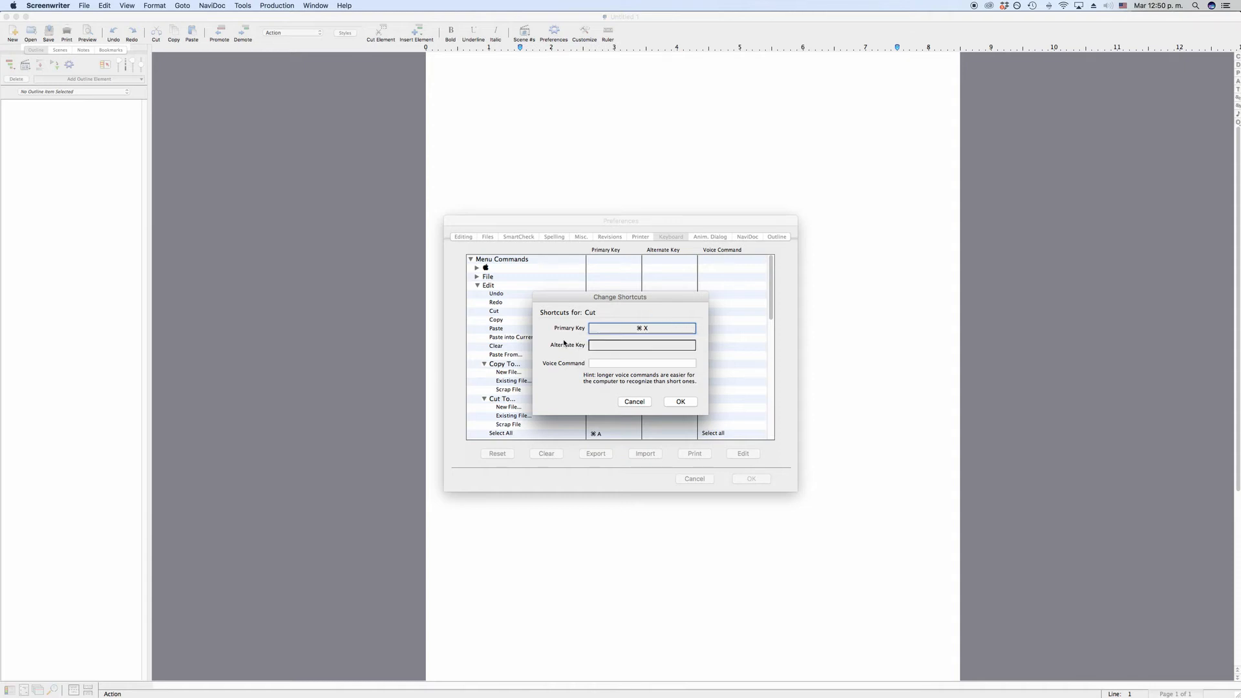
pyautogui.click(641, 347)
pyautogui.press('super+a')
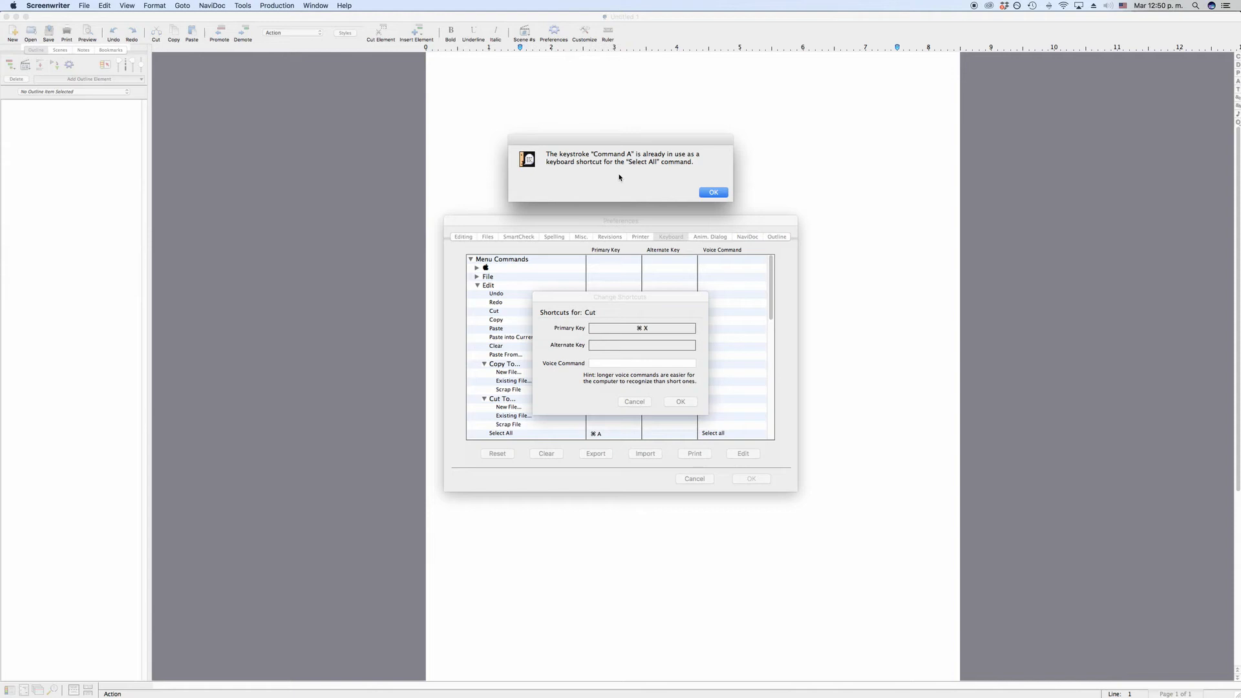
pyautogui.click(713, 193)
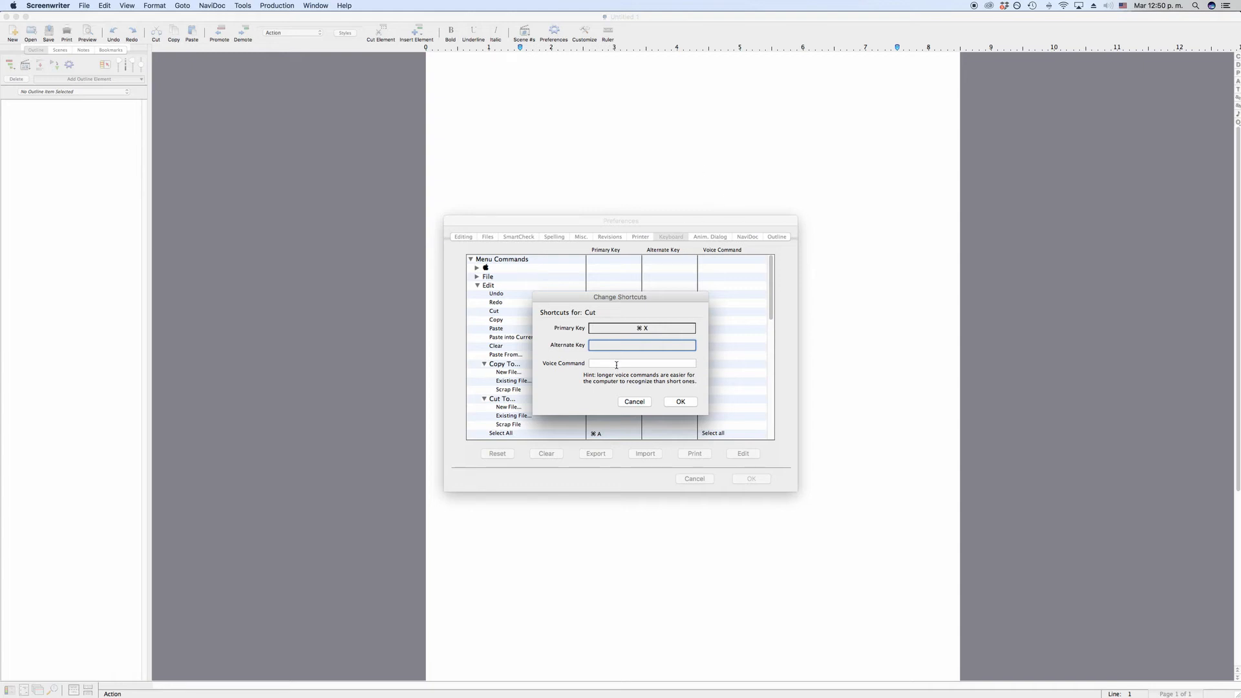
# Clear the primary key of the Cut command and try to assign Command X to it again.
pyautogui.click(643, 329)
pyautogui.press('BackSpace')
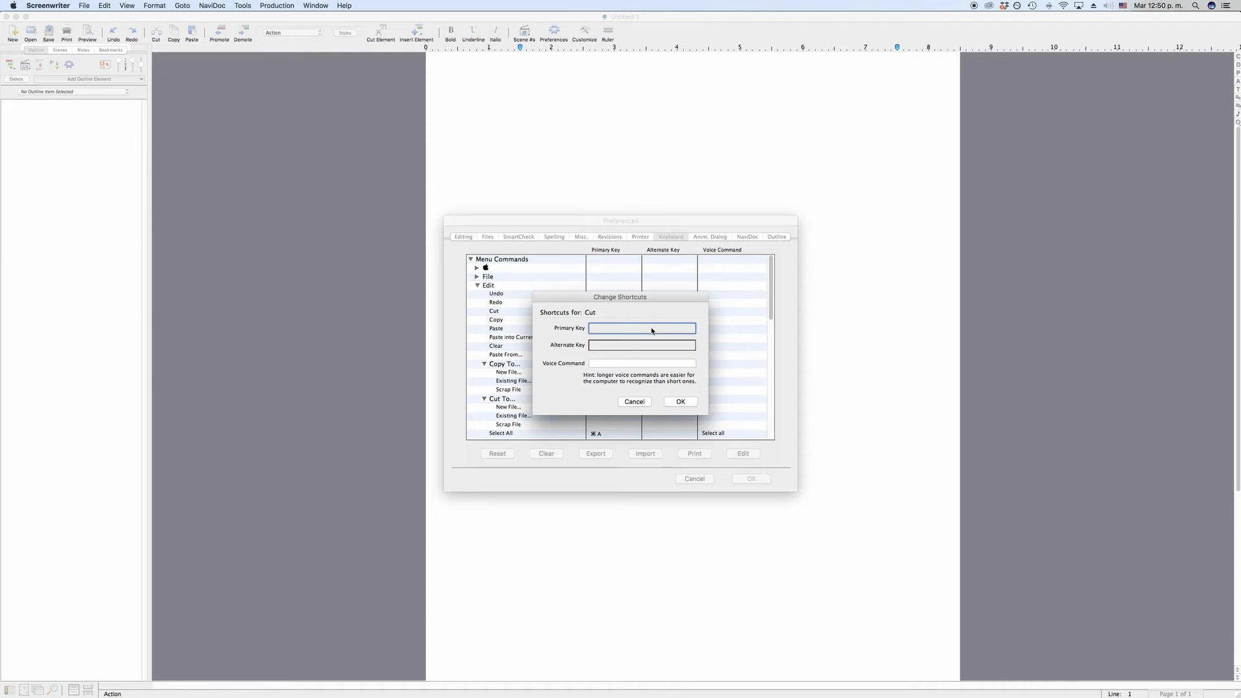
pyautogui.press('super+x')
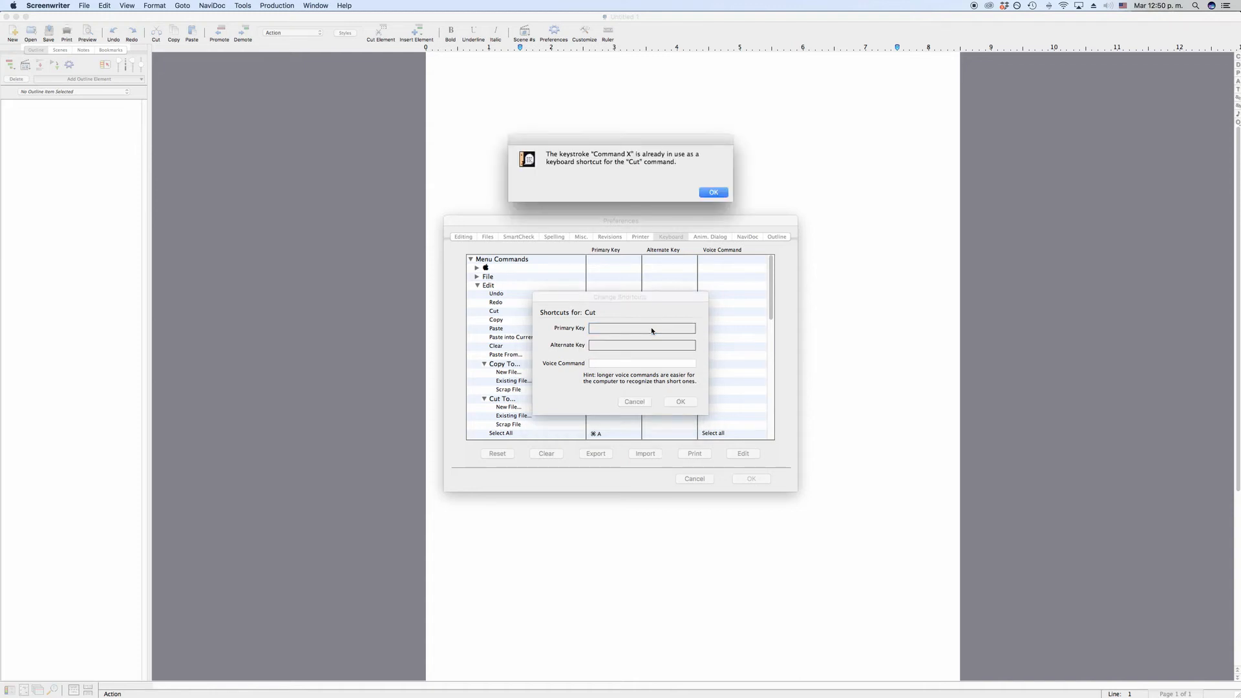
pyautogui.click(713, 193)
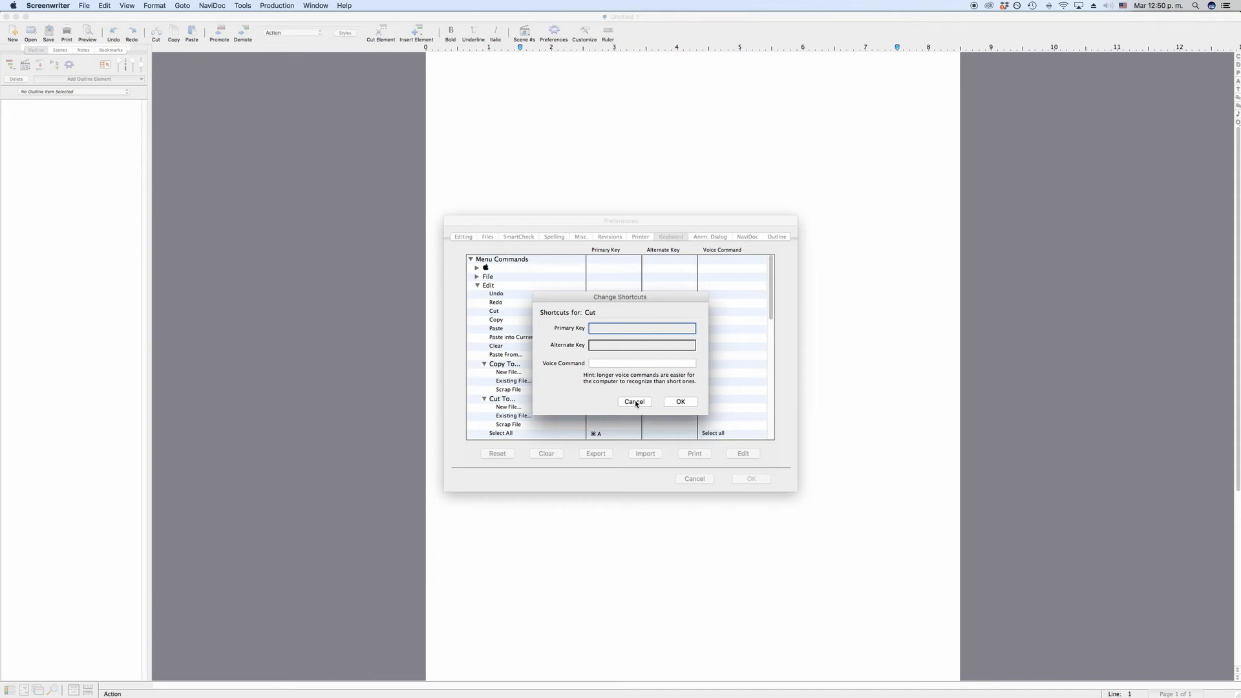
# Enter "Cut this" as the voice command for Cut and discard the shortcut changes.
pyautogui.click(635, 362)
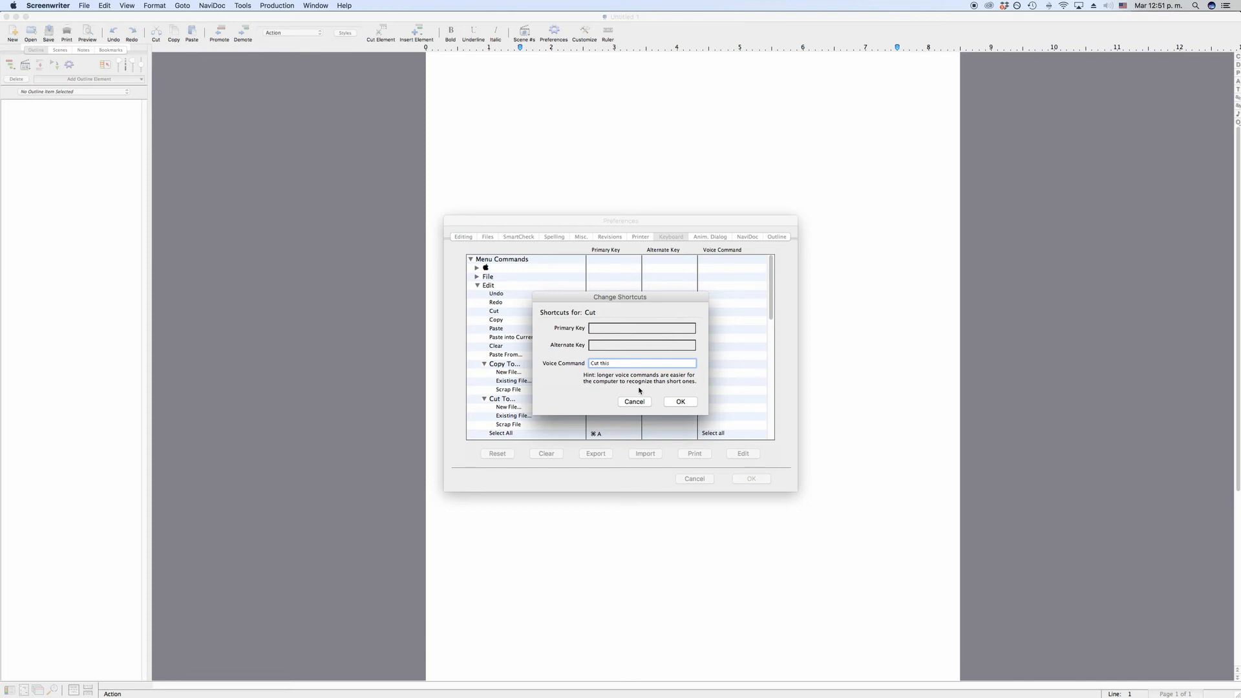
pyautogui.click(636, 402)
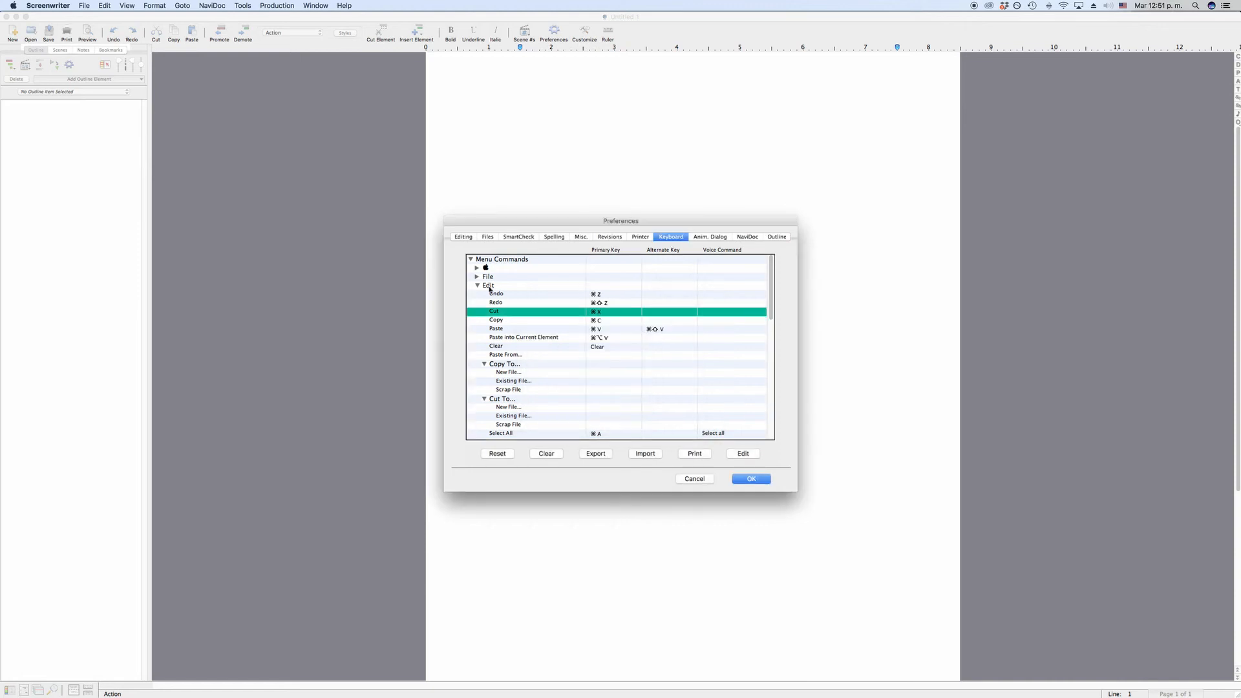
# Collapse Menu Commands and examine the Movement, Special Characters, Element Actions and Deletion shortcuts under Extra Commands.
pyautogui.click(471, 259)
pyautogui.click(471, 268)
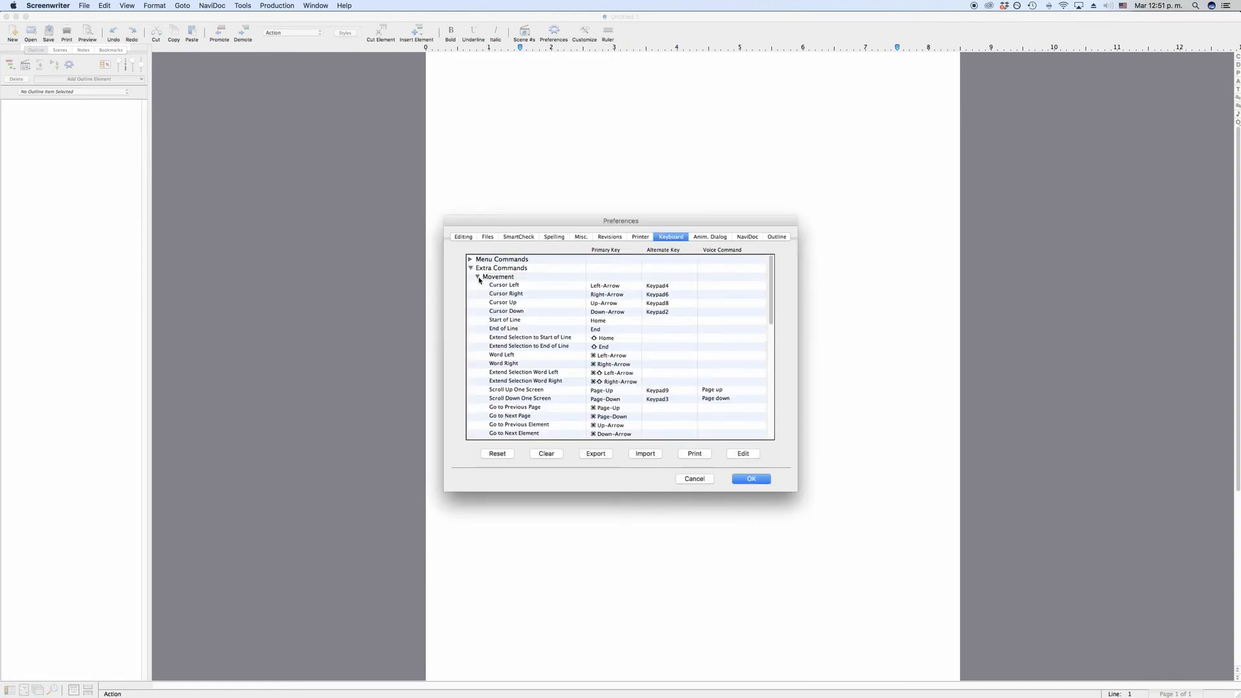
pyautogui.click(479, 277)
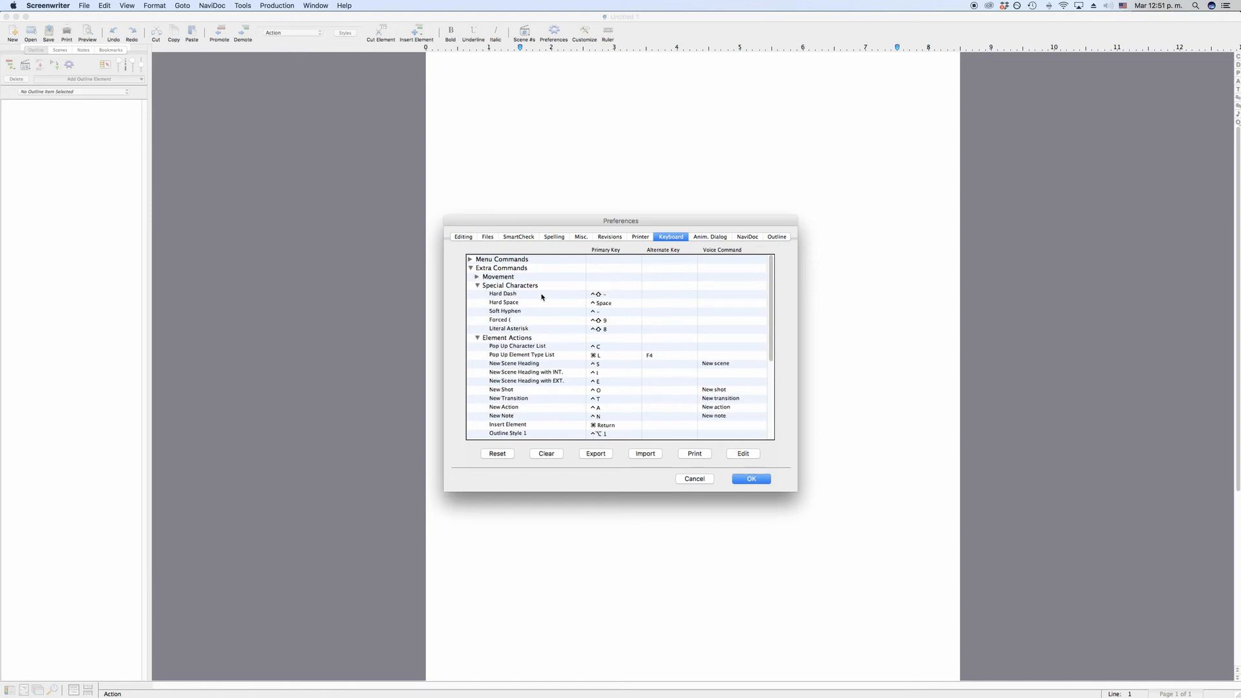
pyautogui.click(478, 286)
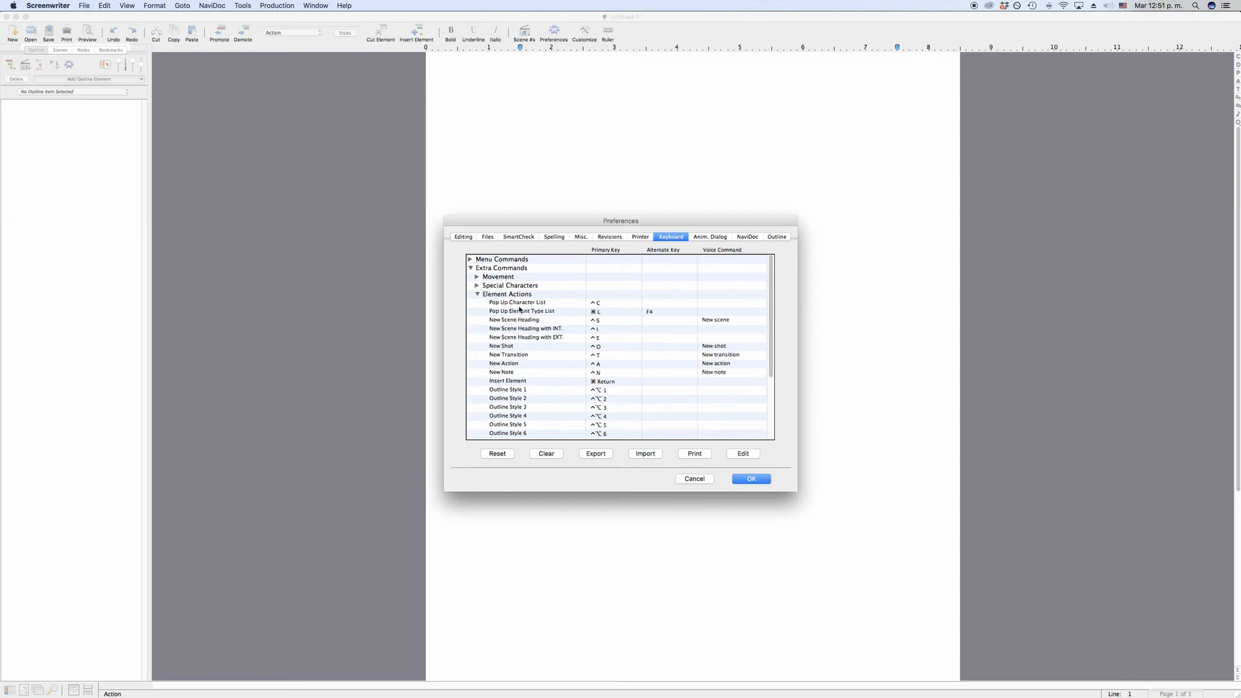
pyautogui.scroll(-4, 508, 334)
pyautogui.scroll(3, 508, 335)
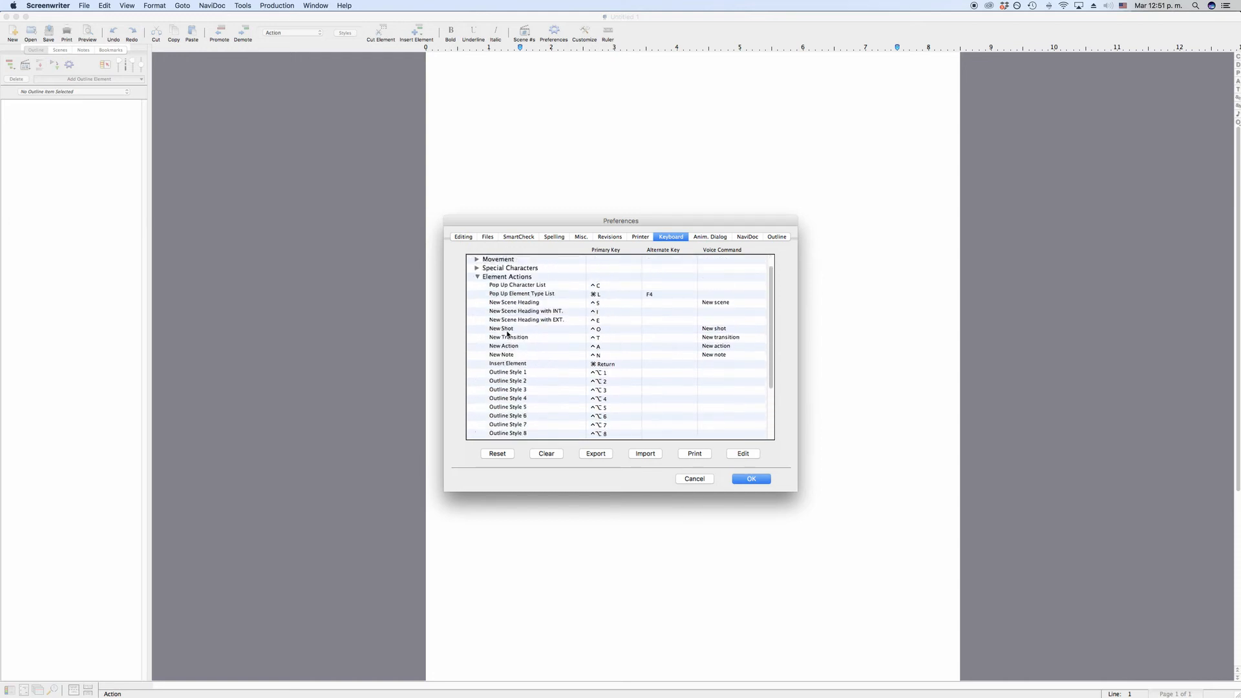
pyautogui.scroll(1, 508, 335)
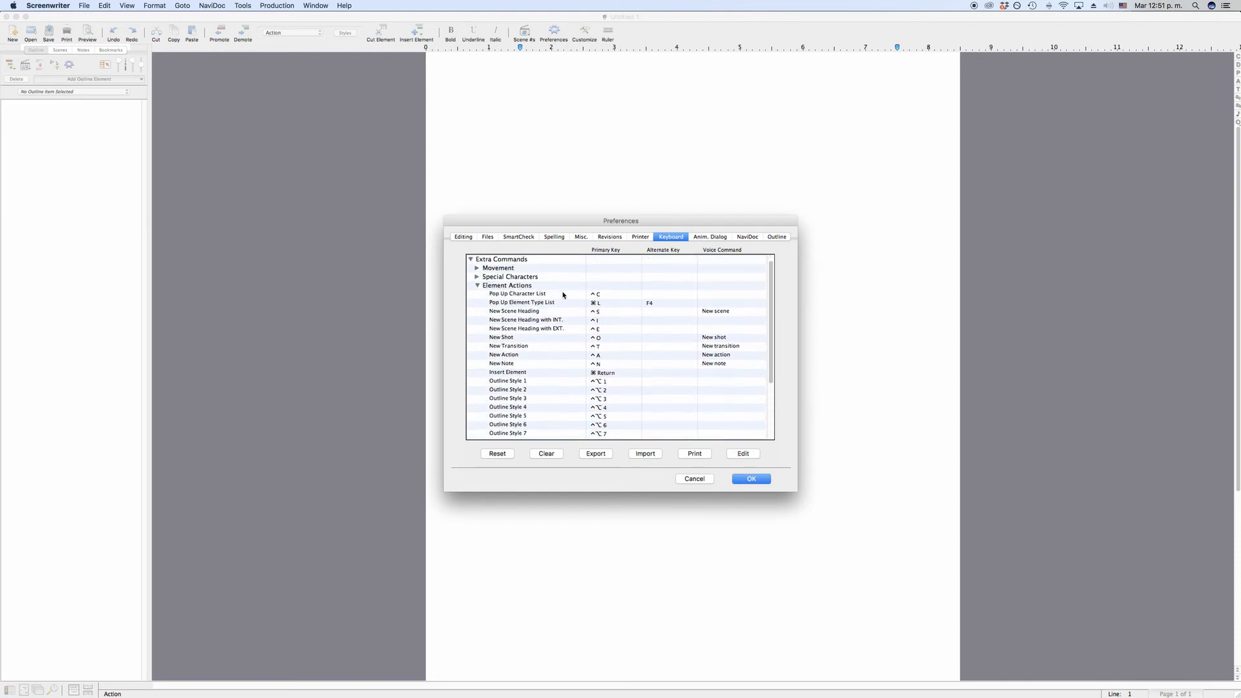
pyautogui.click(478, 285)
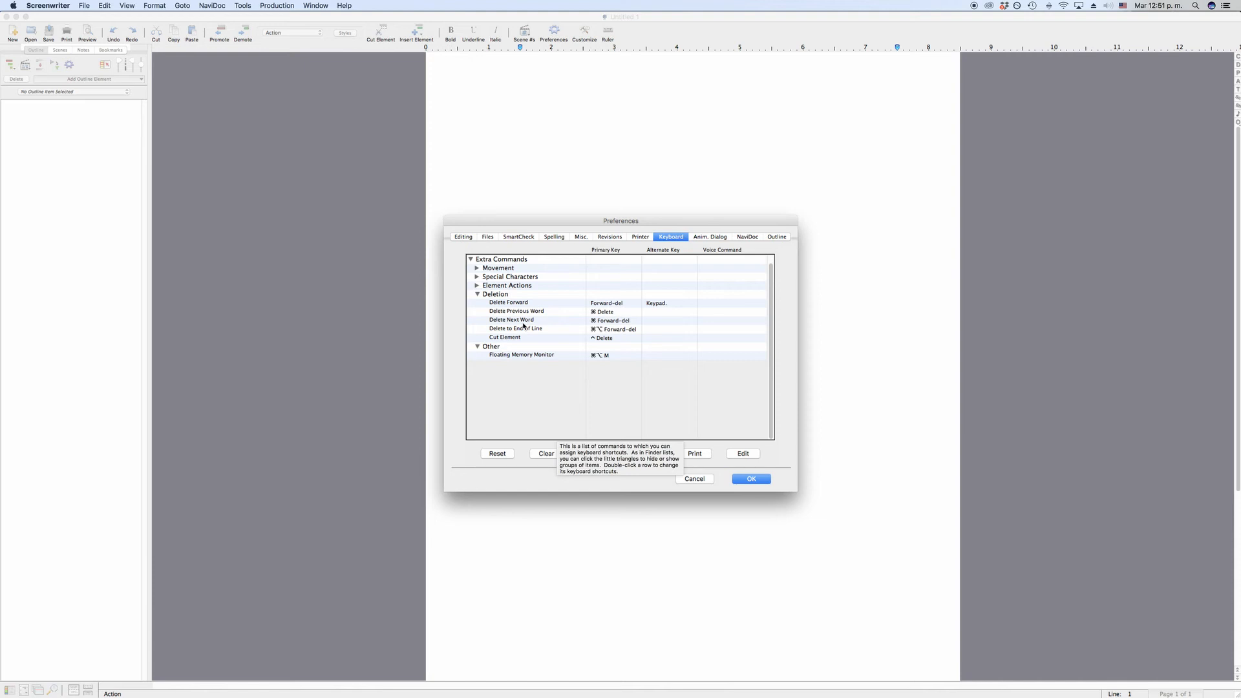
pyautogui.click(477, 295)
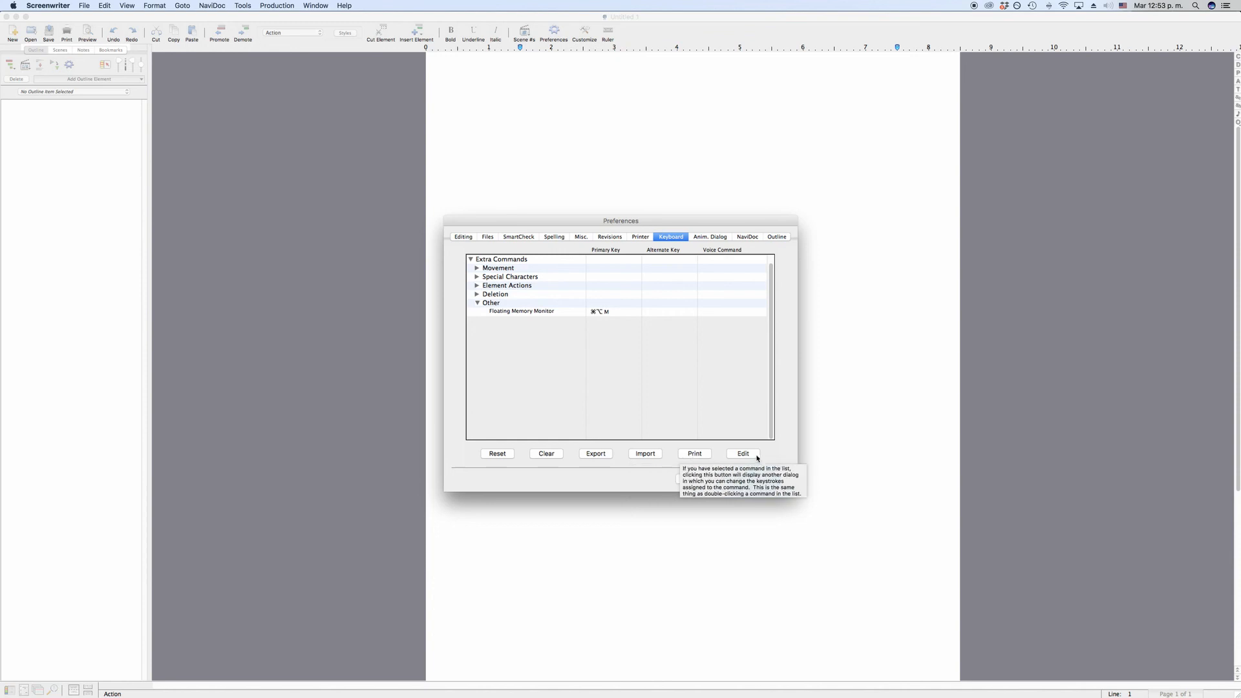
# Open the shortcut settings of the Floating Memory Monitor command and close them without changes.
pyautogui.click(577, 313)
pyautogui.click(746, 456)
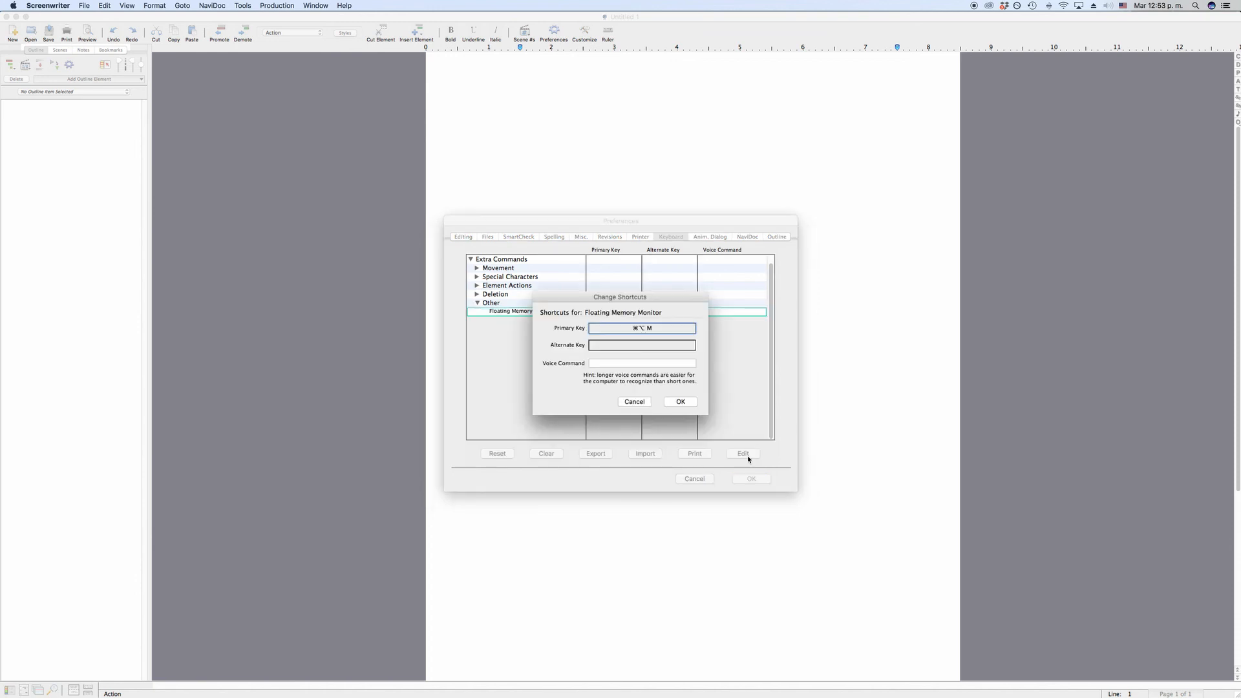
pyautogui.click(638, 404)
pyautogui.click(634, 383)
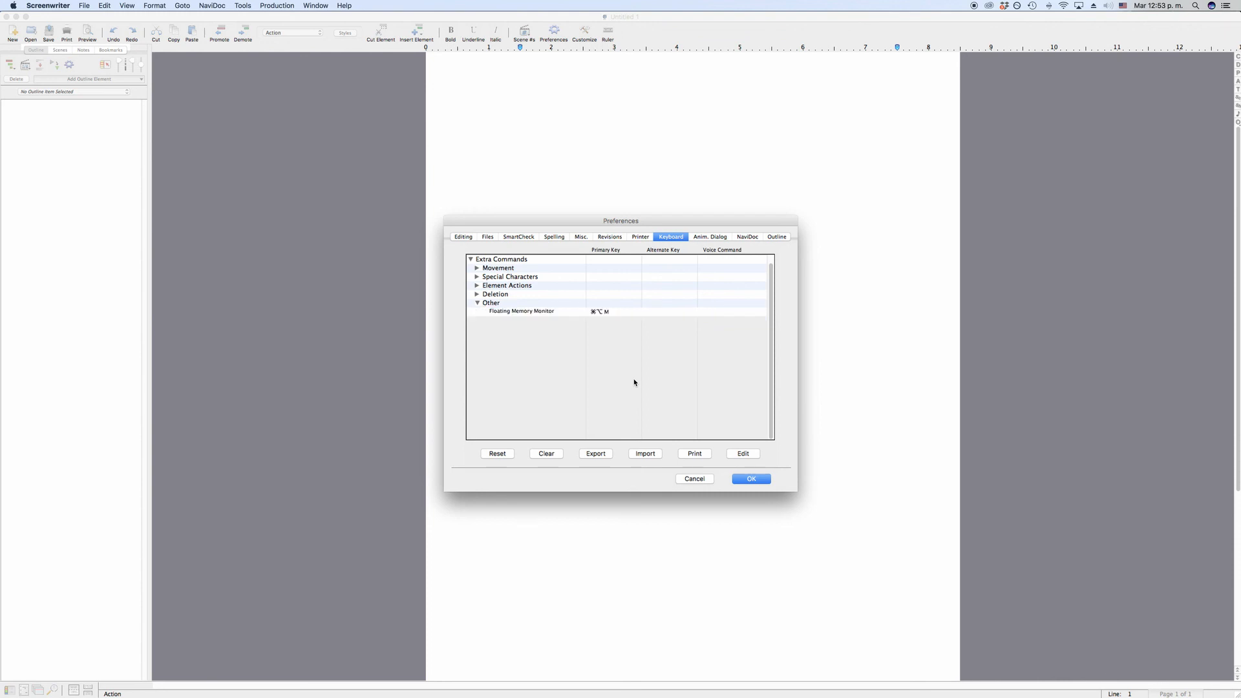